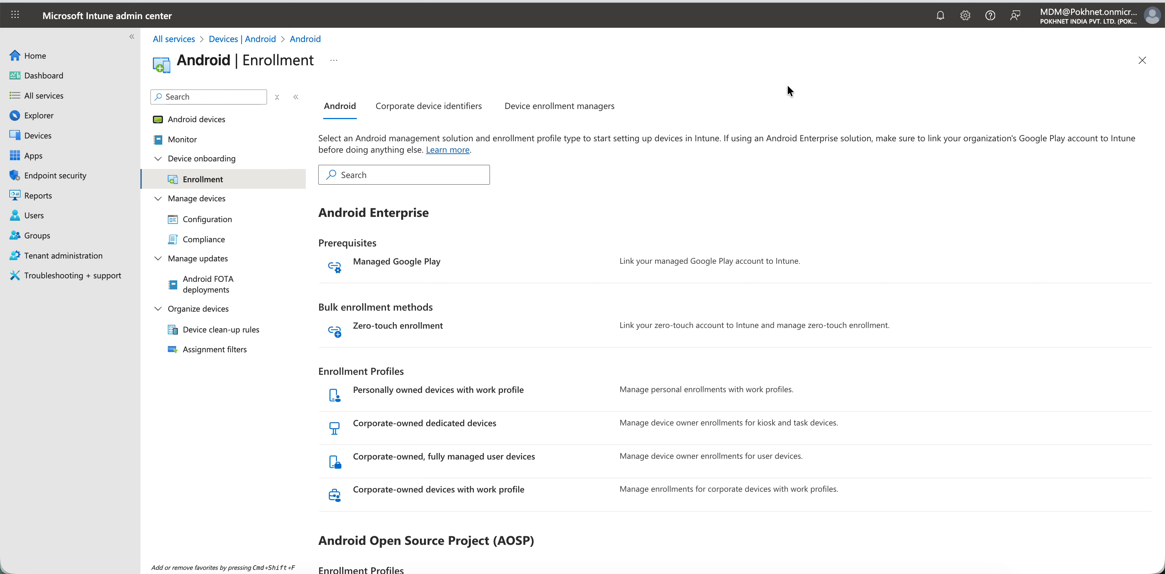
- Open the enrollment page for Android devices
left_click(70, 135)
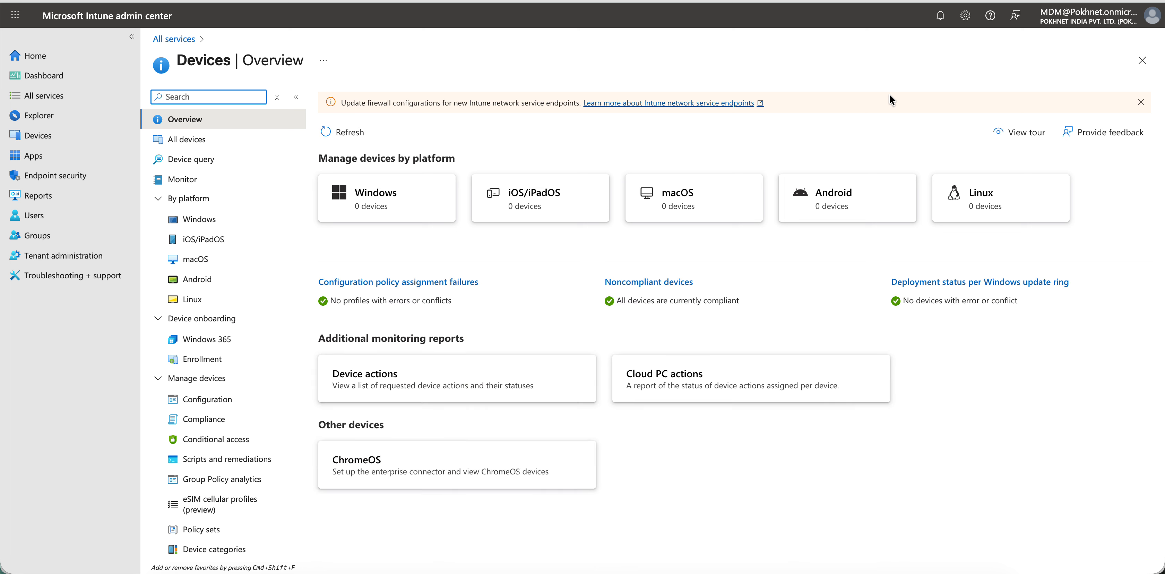
left_click(677, 125)
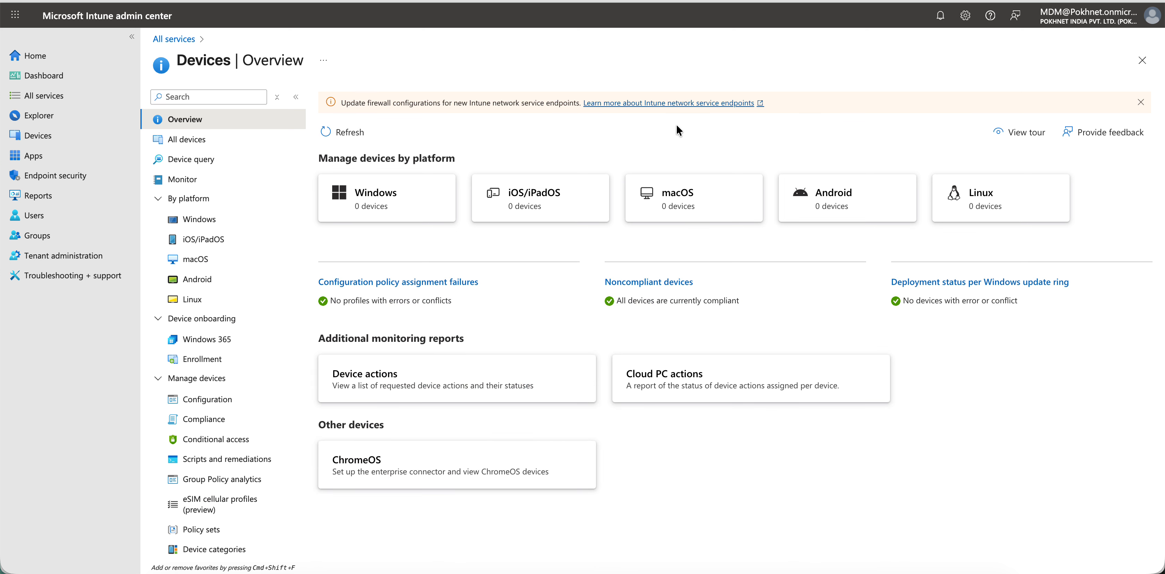
left_click(840, 200)
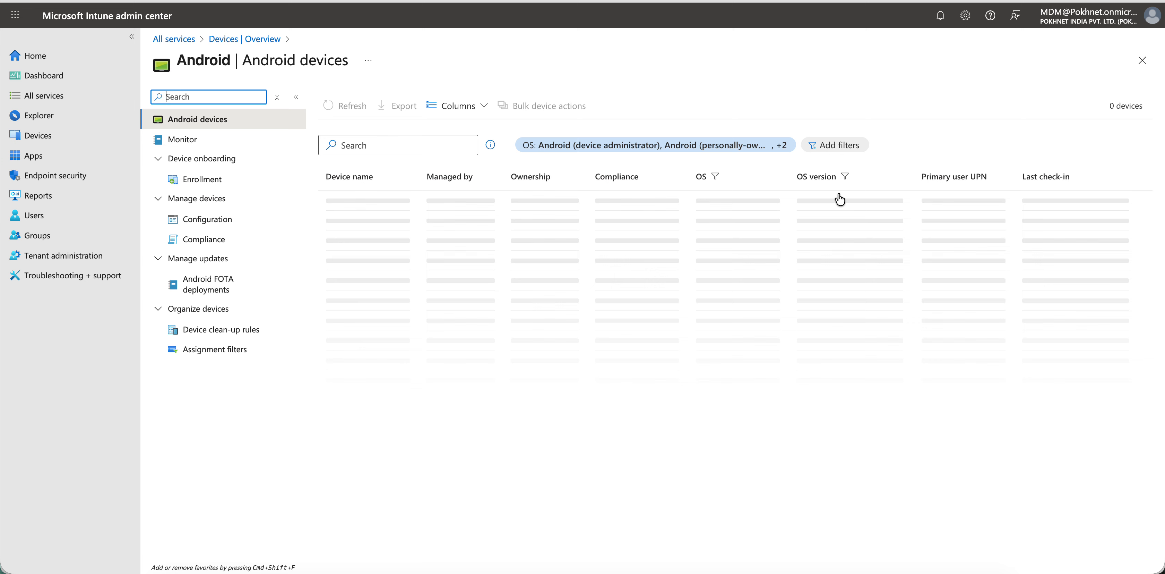
left_click(233, 182)
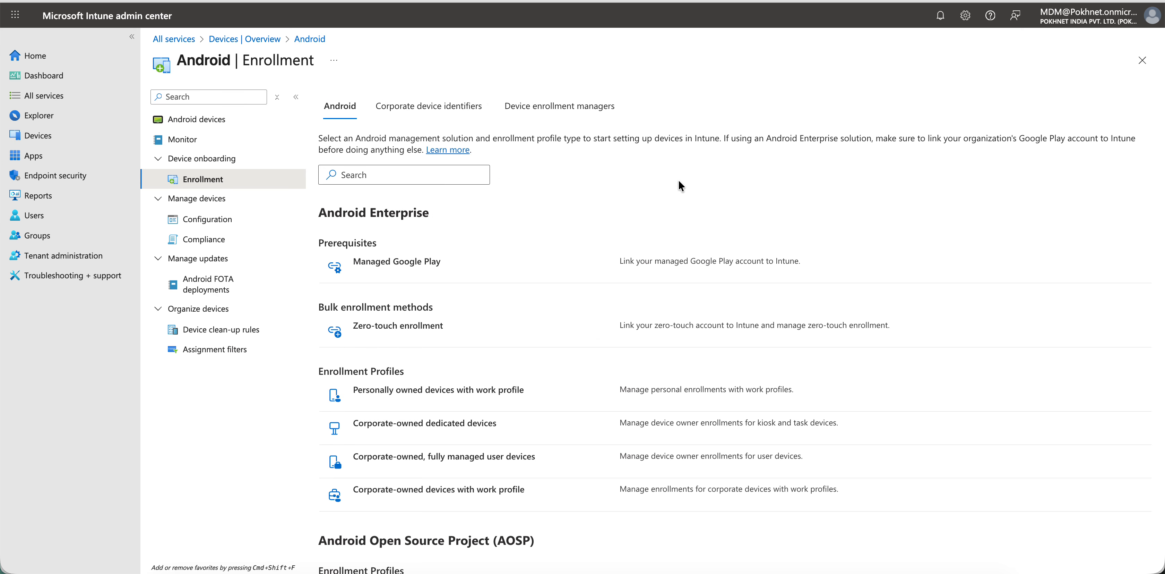
- Start creating an enrollment policy for corporate-owned, user-associated devices under Android Open Source Project (AOSP)
scroll(511, 224, "down", 2)
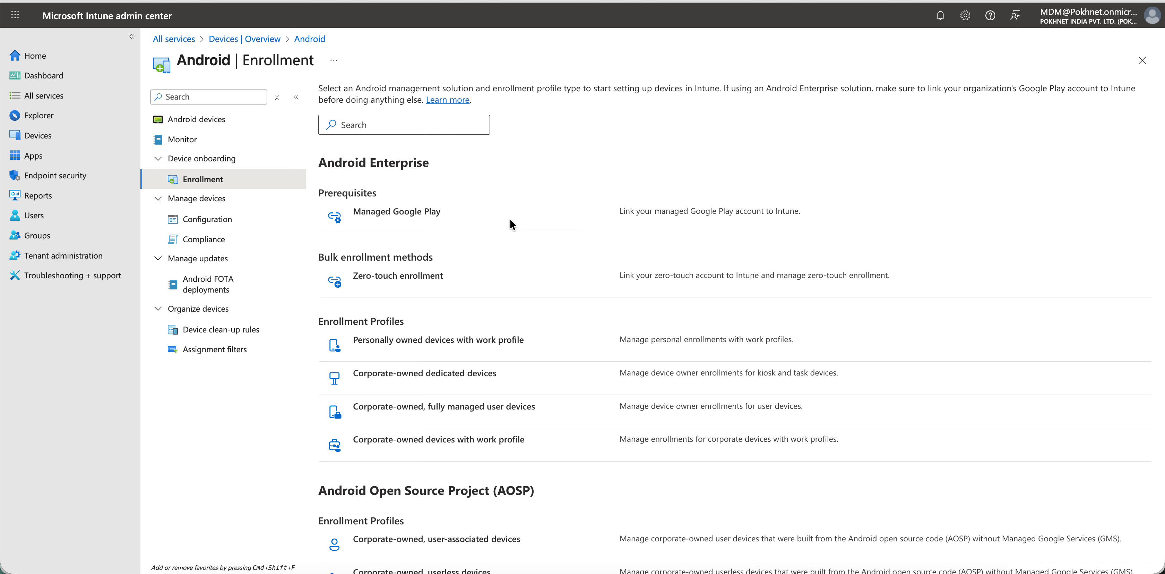
scroll(510, 224, "down", 5)
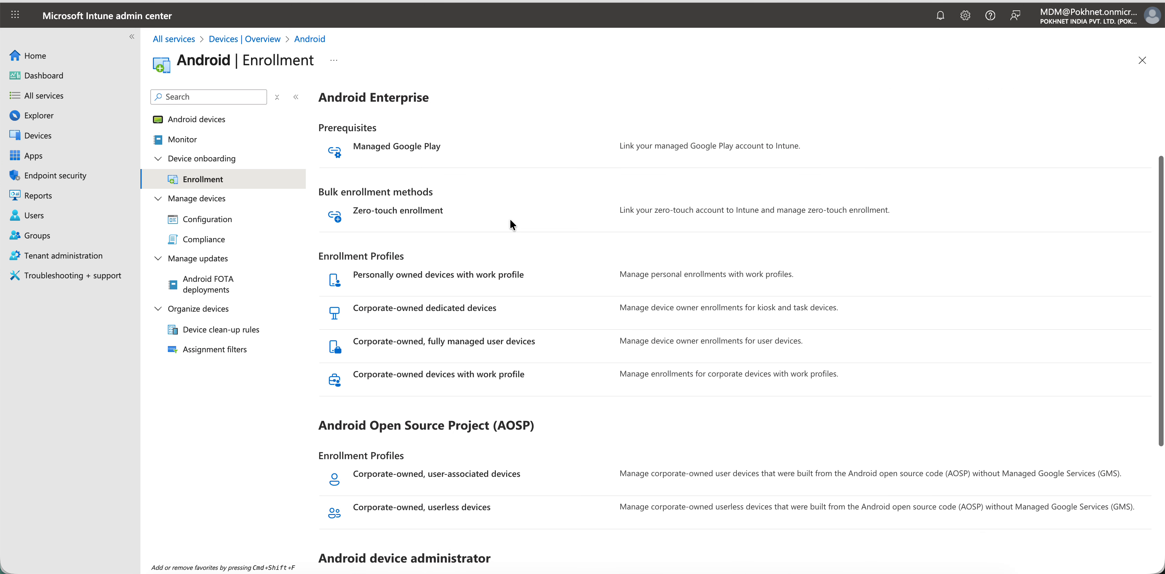
scroll(552, 175, "down", 3)
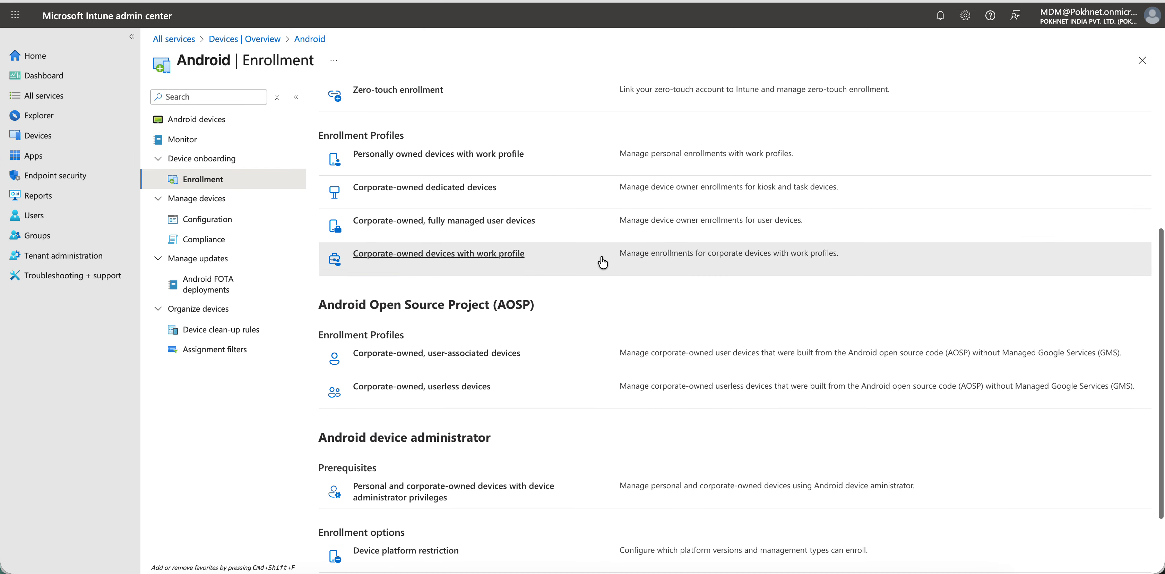
left_click_drag(578, 301, 312, 304)
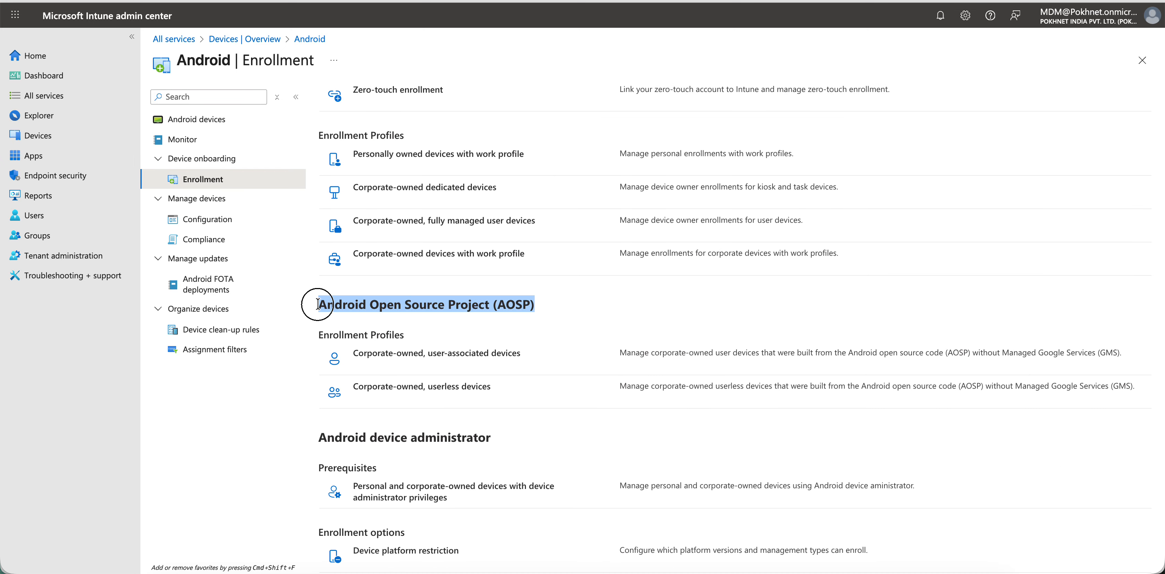
scroll(627, 295, "down", 3)
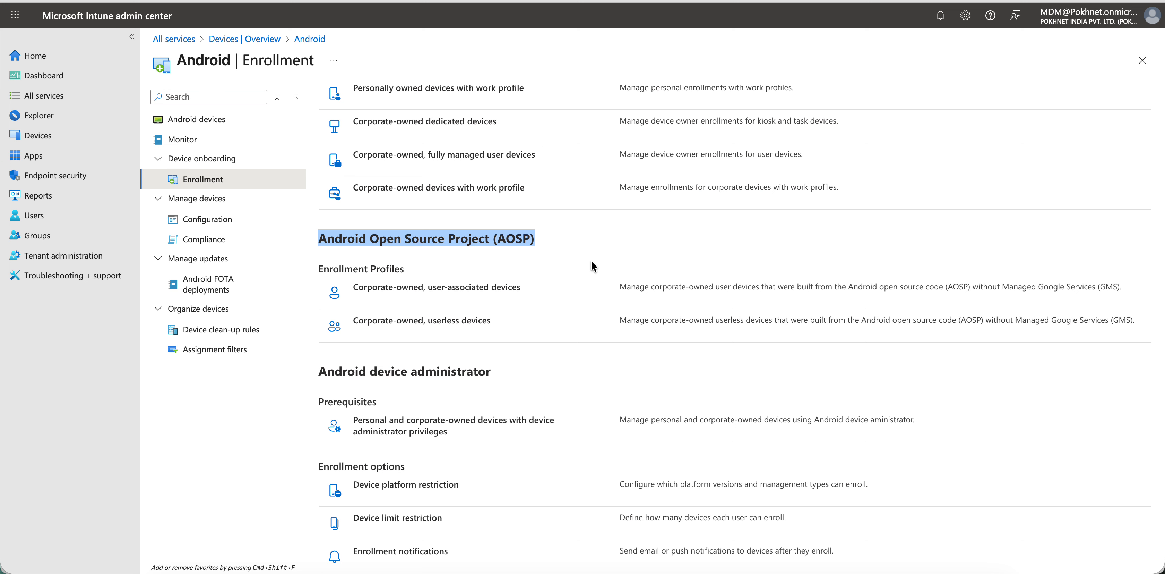
left_click(470, 290)
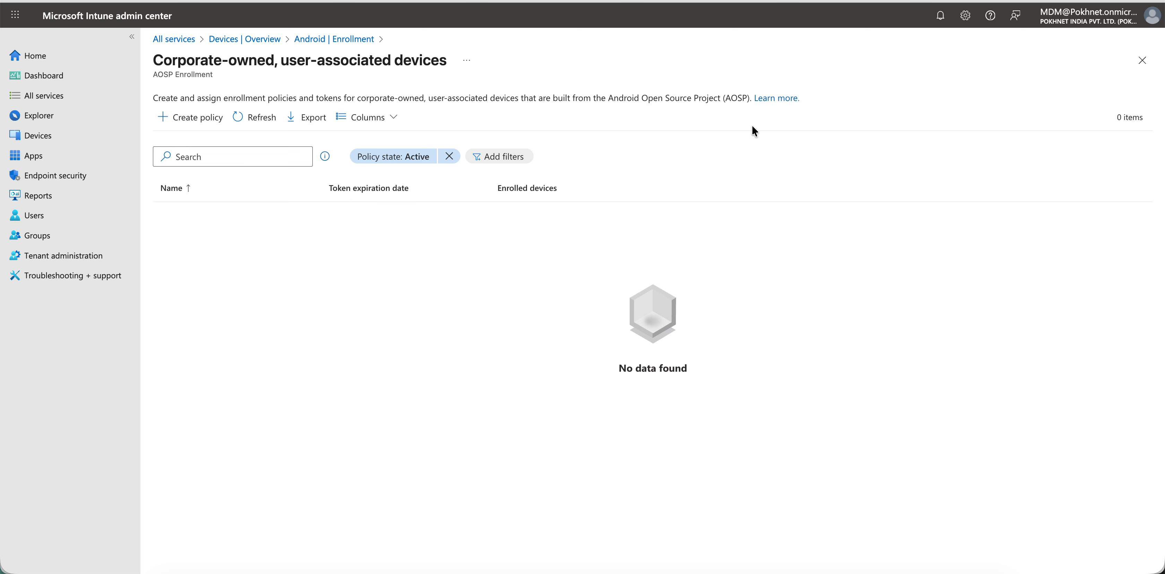
left_click(771, 98)
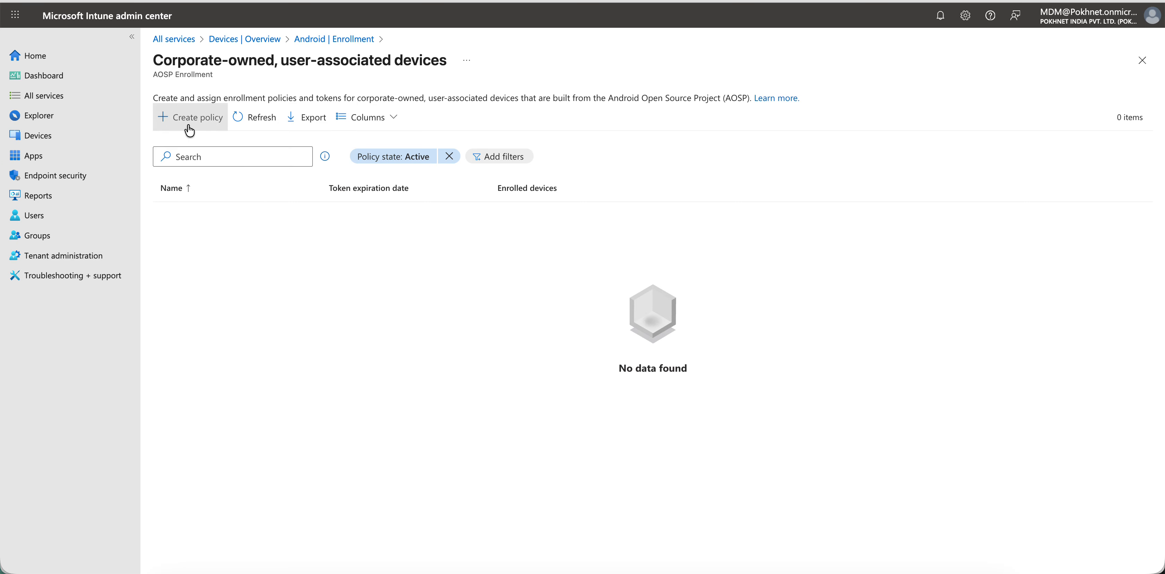
left_click(190, 131)
- Name the enrollment profile "AOSP for MTRoA"
left_click(388, 140)
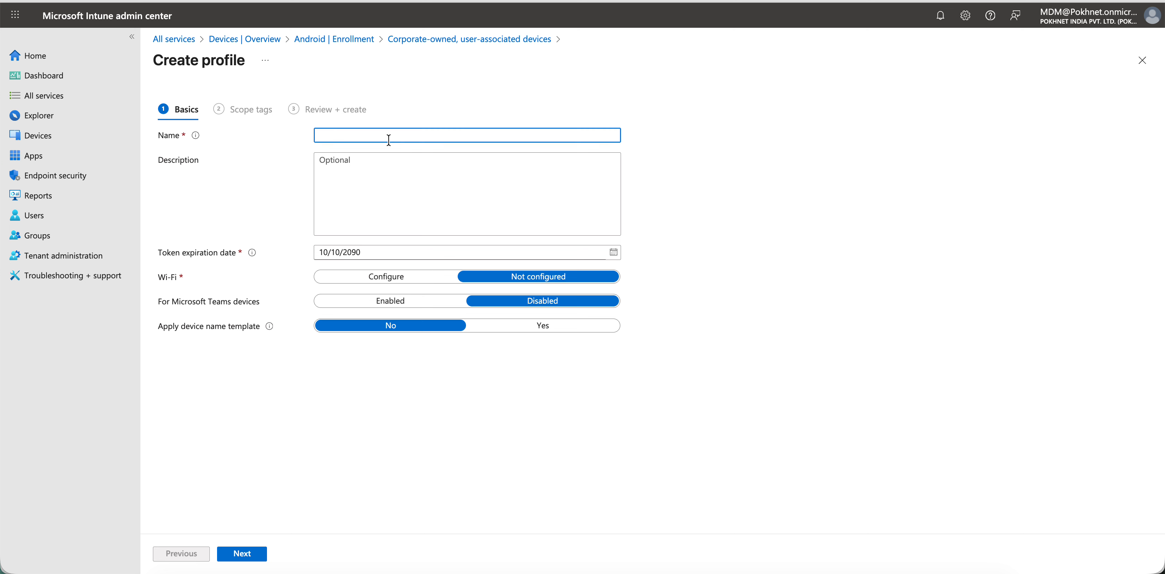
type("AOSP for MTRoA")
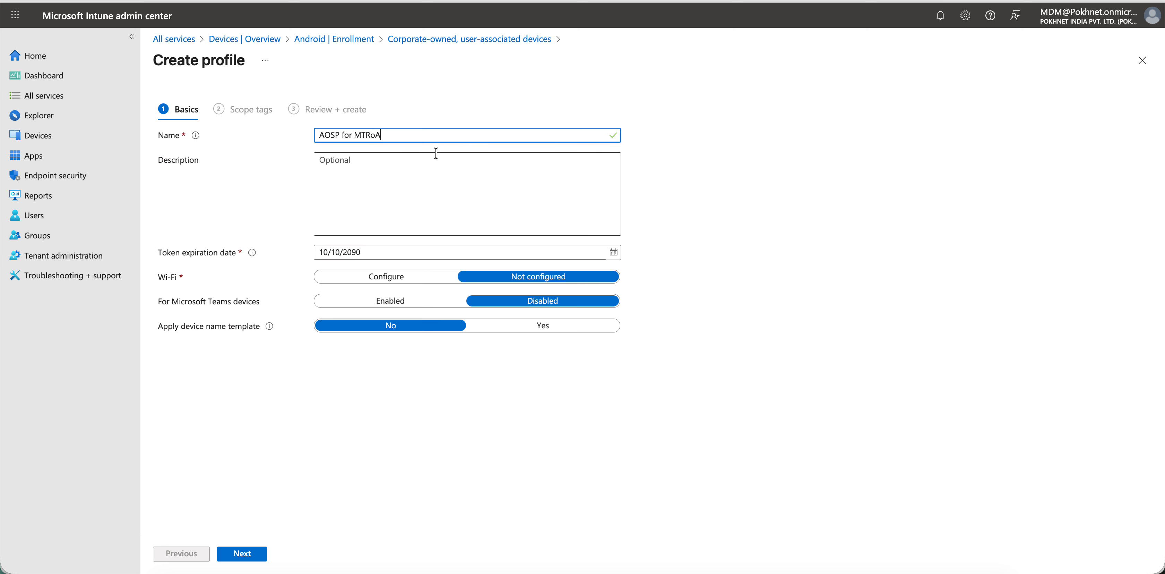
- Copy the profile name into the description, so that it reads "AOSP for MTRoA"
left_click_drag(405, 136, 315, 135)
key("ctrl+c")
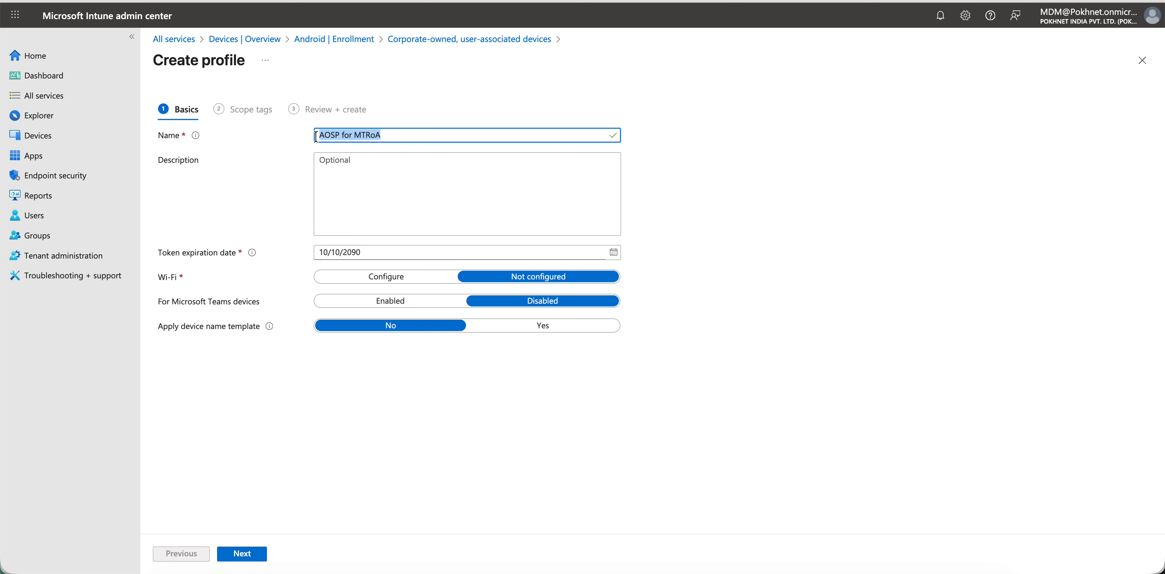
left_click(341, 179)
key("ctrl+v")
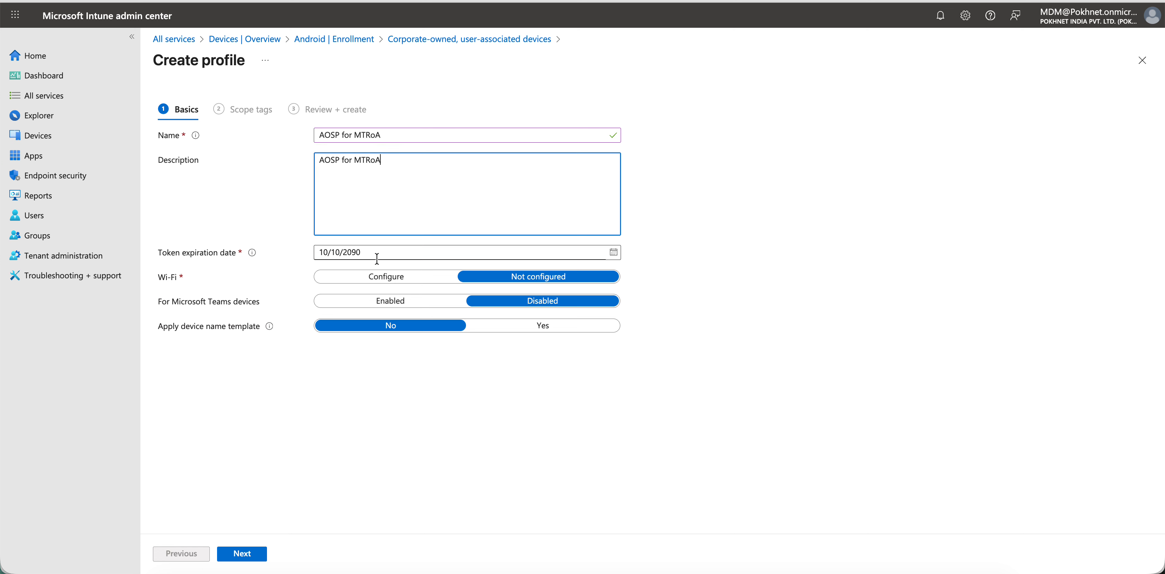
- Set the token expiration date to 07/10/2090
left_click(614, 253)
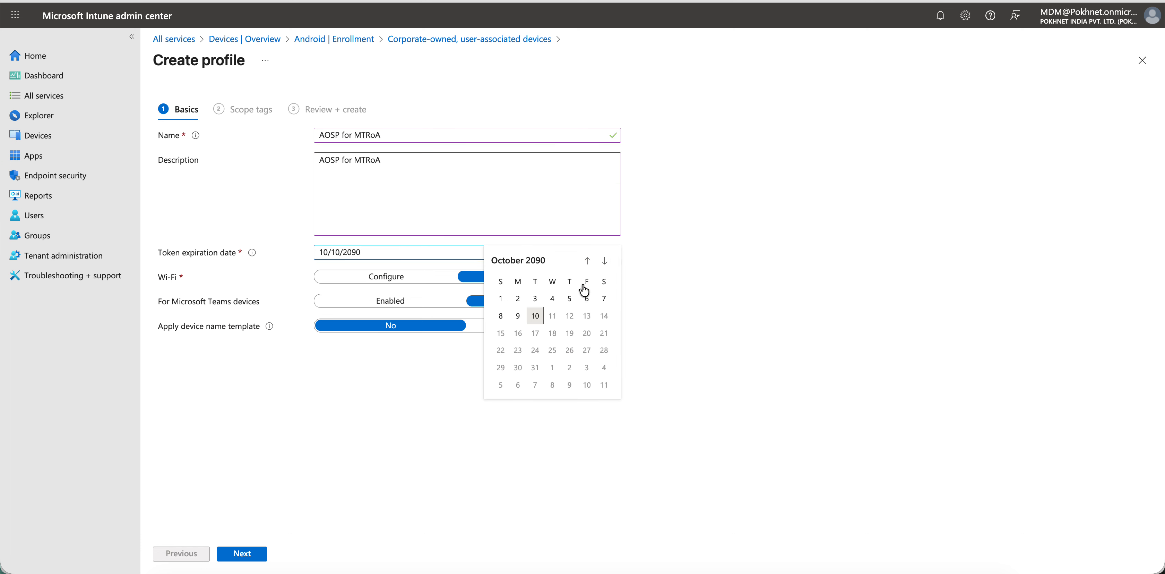
left_click(604, 298)
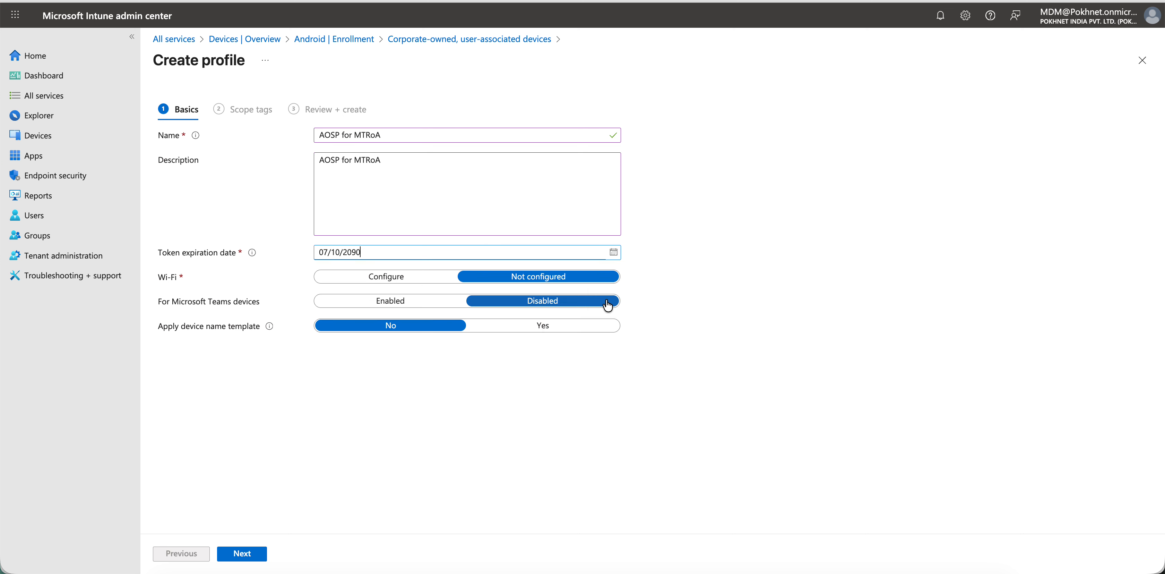
left_click(615, 253)
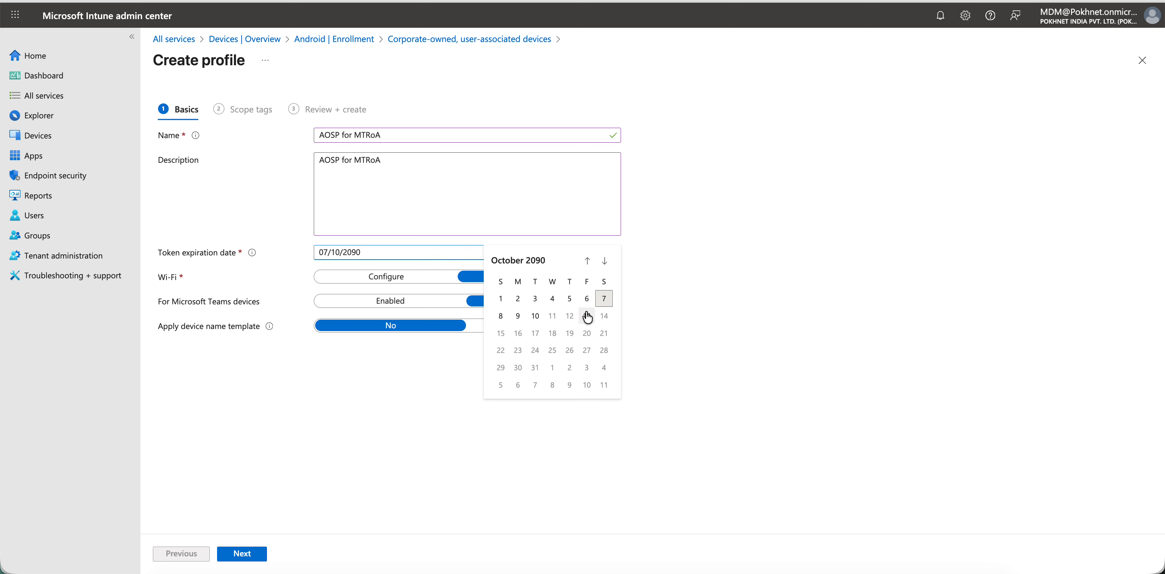
left_click(535, 366)
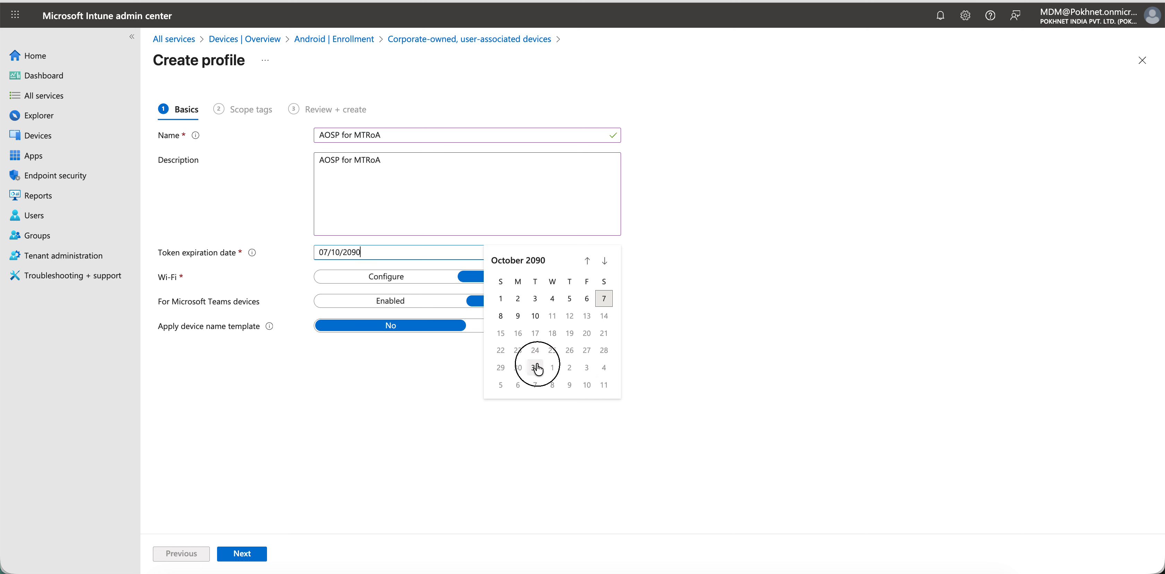
left_click(721, 279)
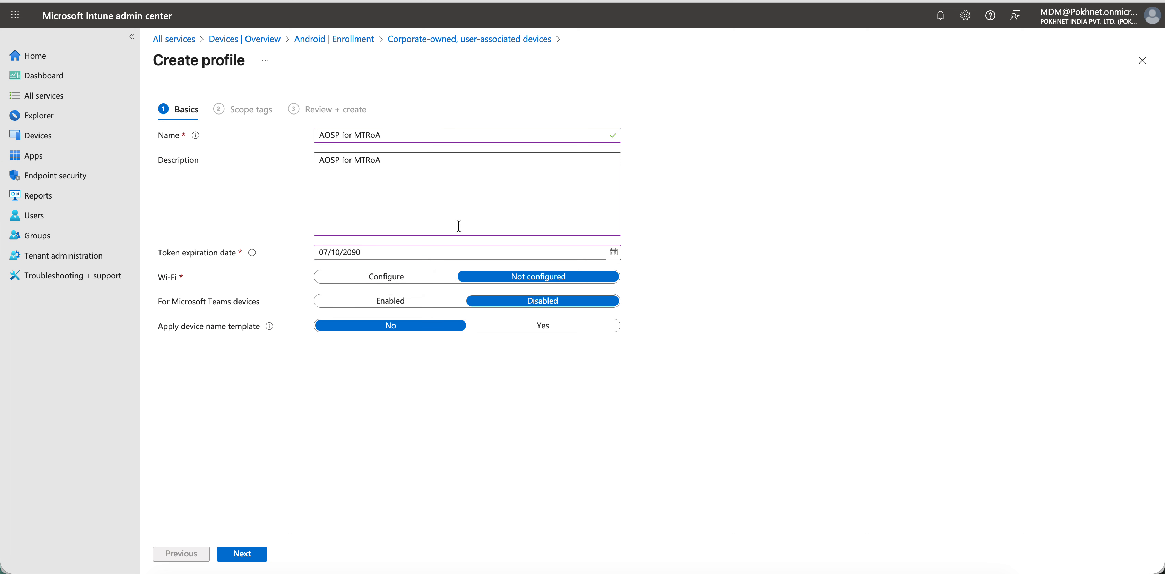
- Set Wi-Fi to Configure with "SSID" as the network's SSID, and leave the hidden network option set to Disabled
left_click(374, 284)
left_click(406, 297)
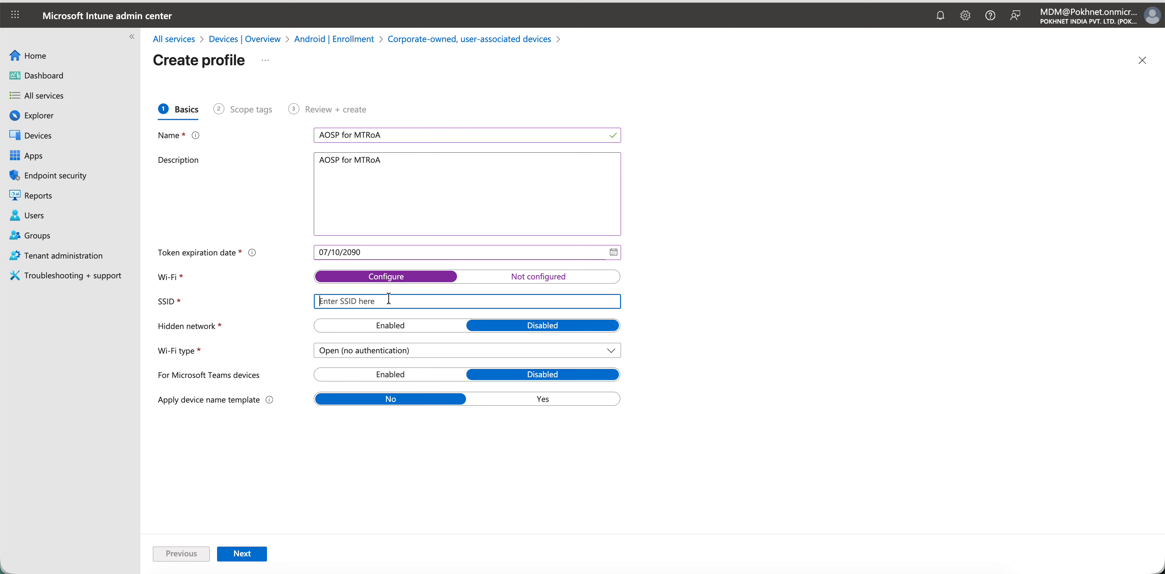
type("SSID")
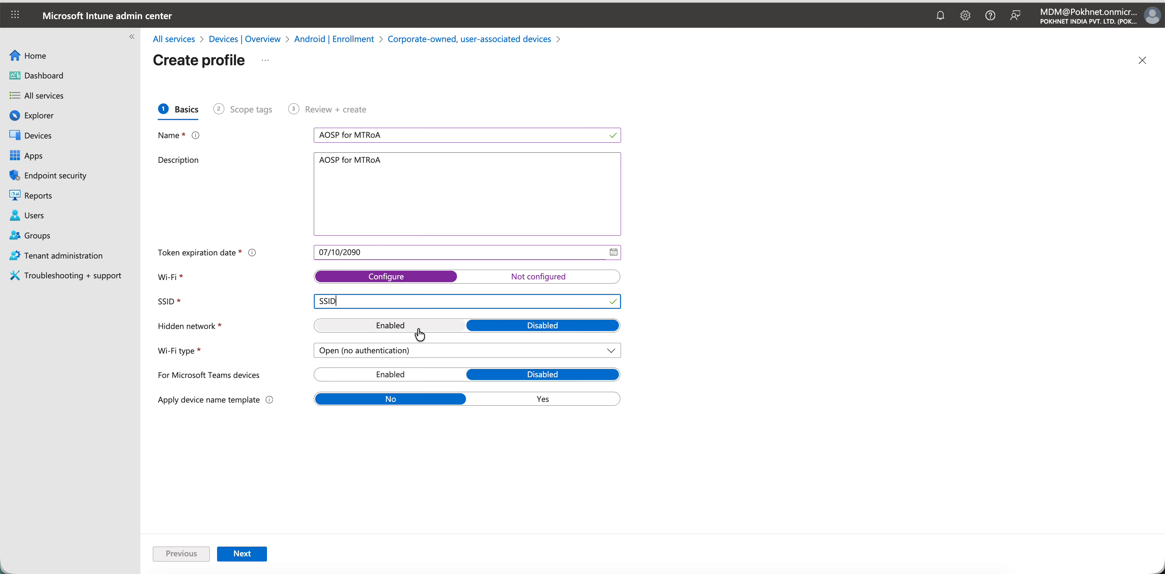
left_click(382, 333)
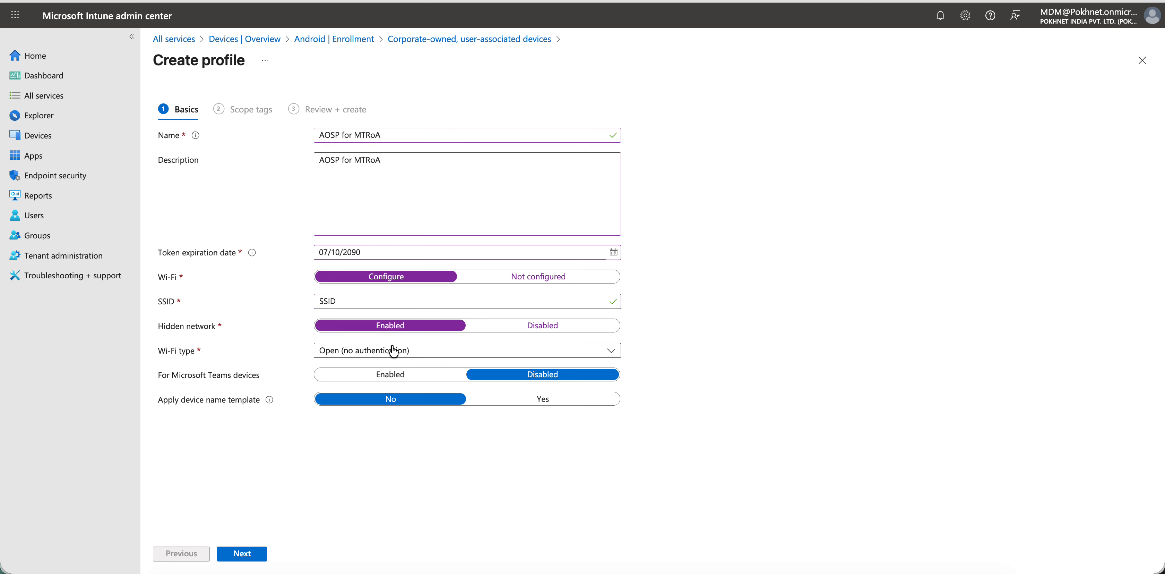
left_click(505, 333)
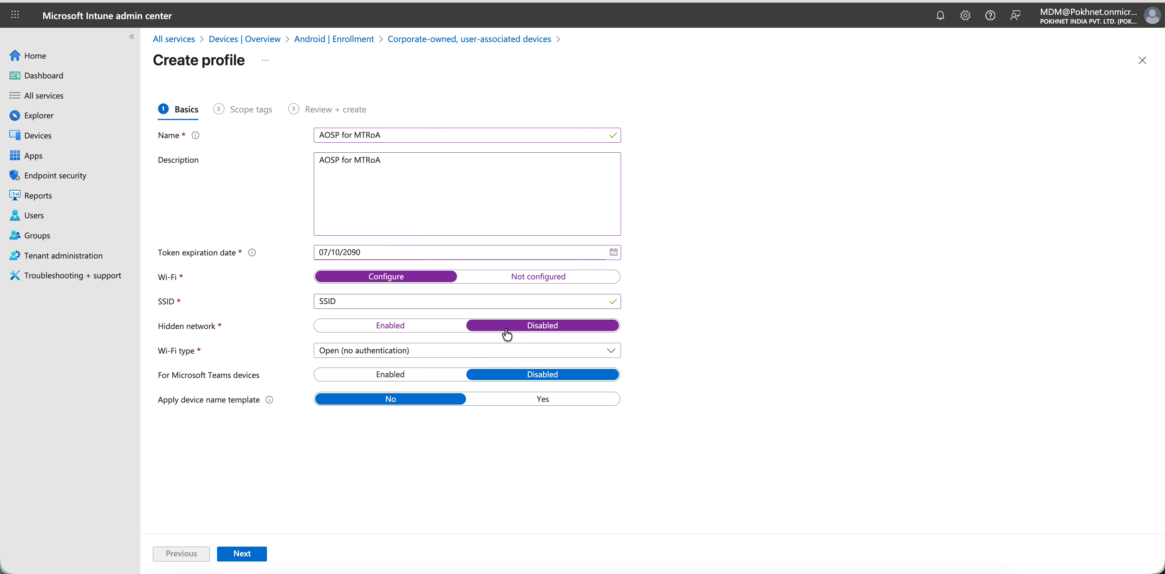
- Set the Wi-Fi type to WPA-Pre-shared key
left_click(388, 352)
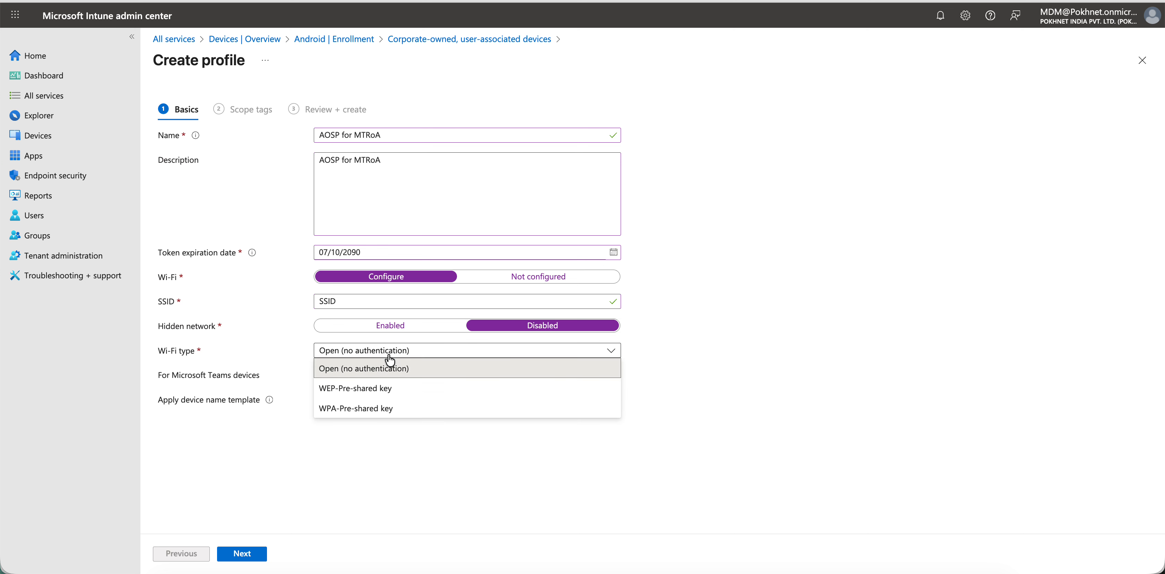
left_click(414, 375)
left_click(419, 352)
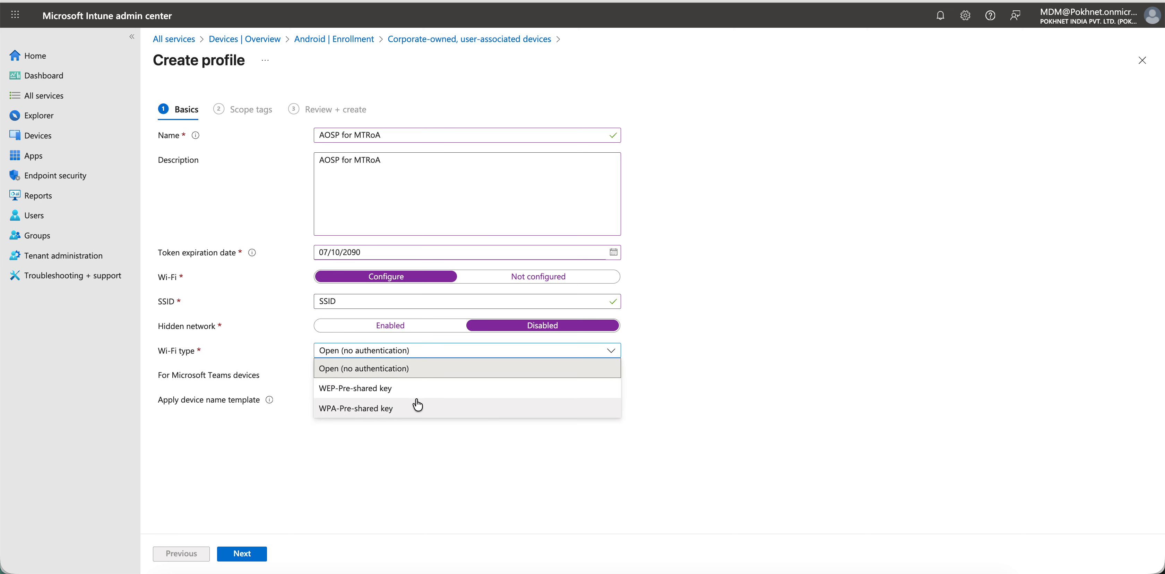
left_click(414, 409)
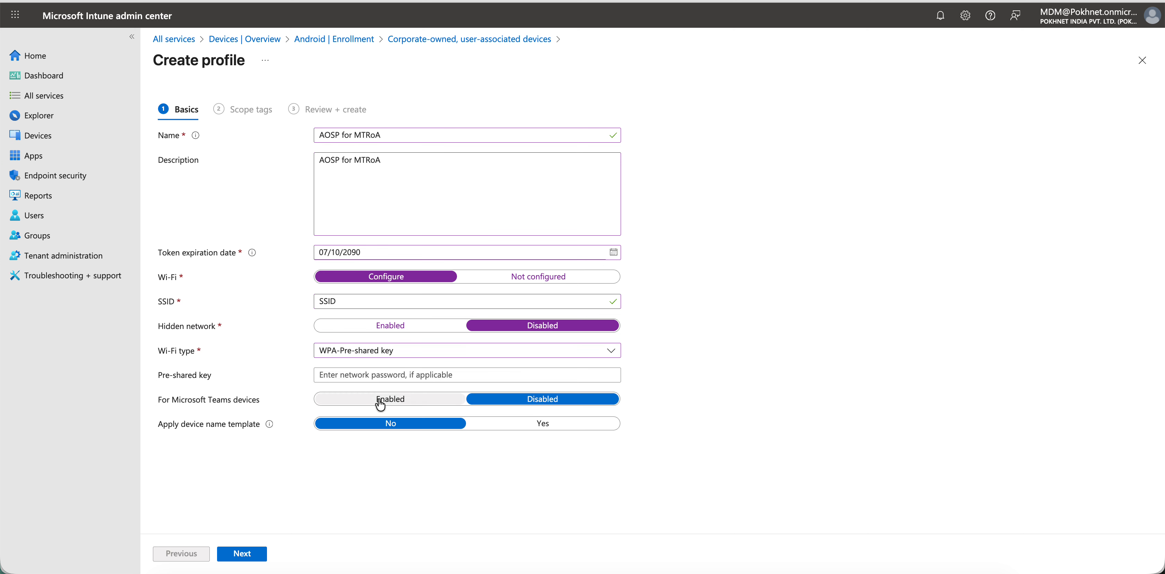
- Enable the profile for Microsoft Teams devices and apply a device name template reading "MTRoA"
left_click(390, 399)
left_click(543, 423)
left_click(416, 448)
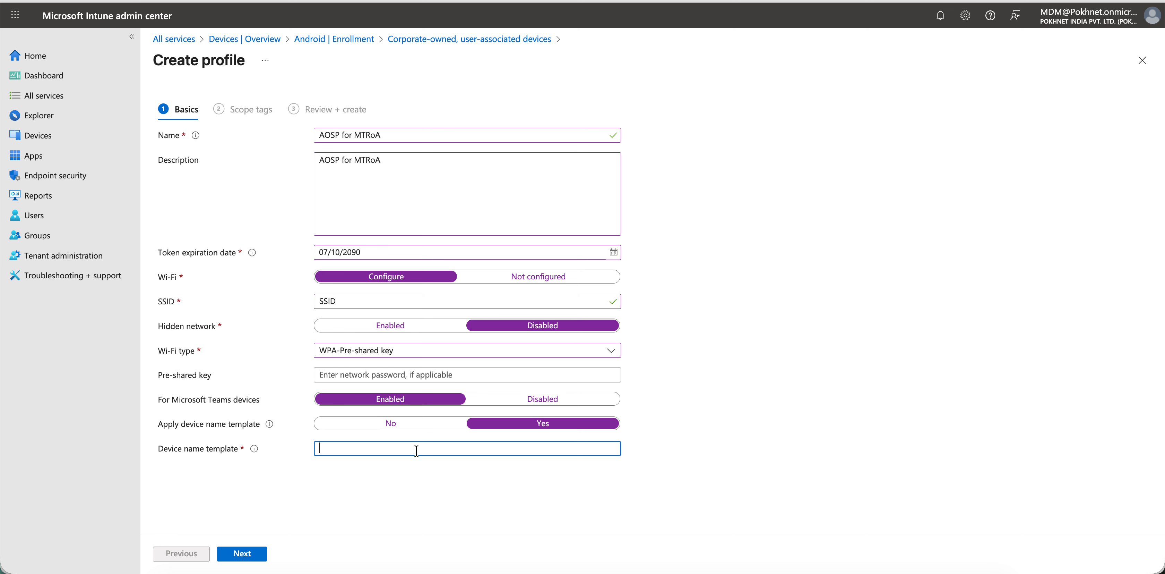
type("M")
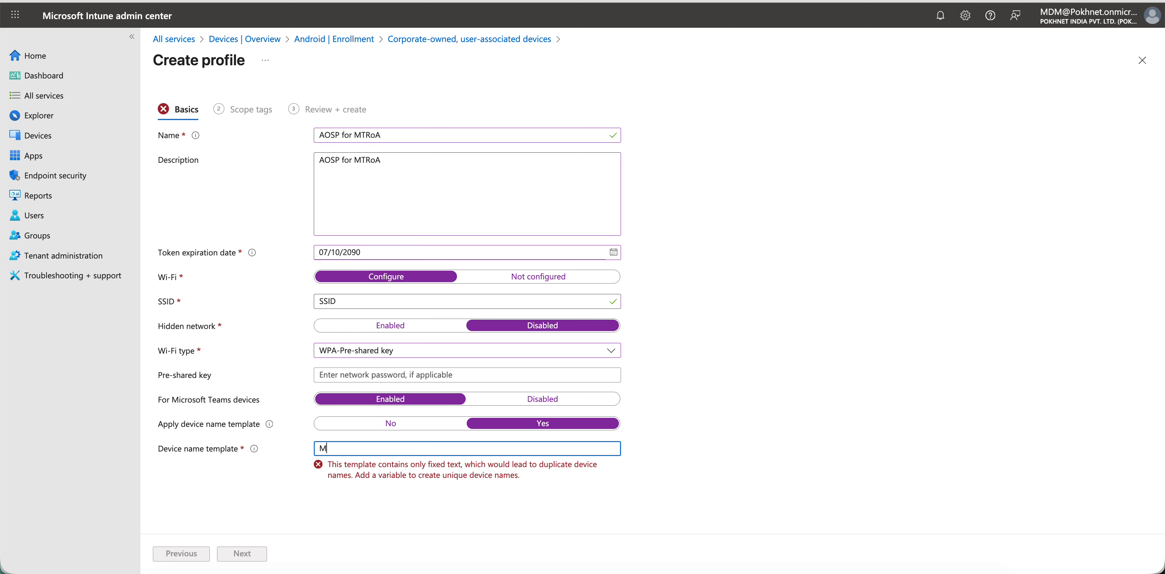
type("TRoA")
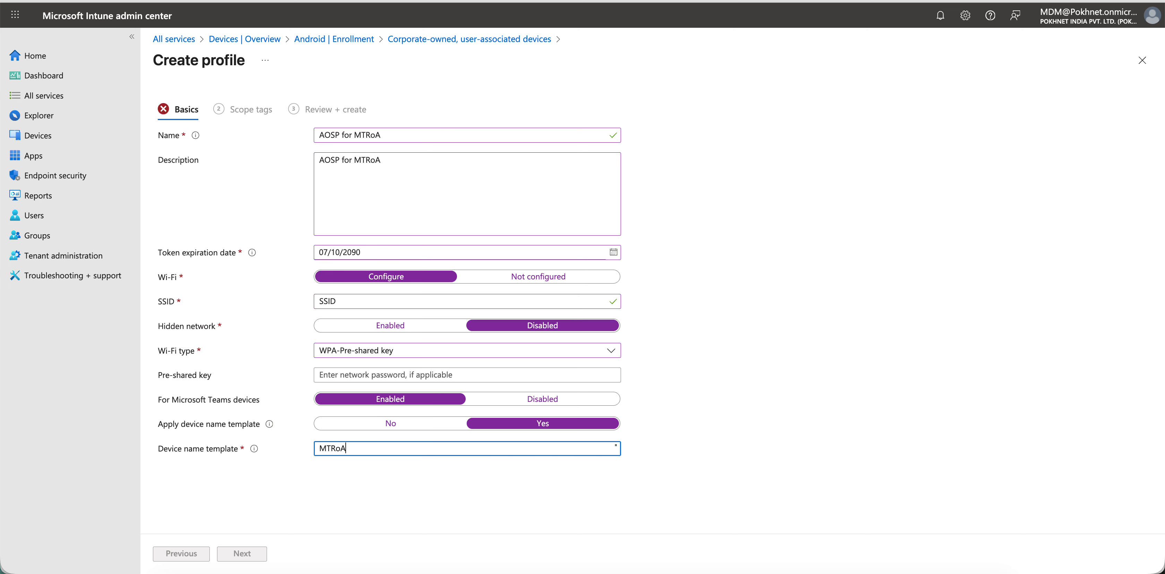
left_click(555, 463)
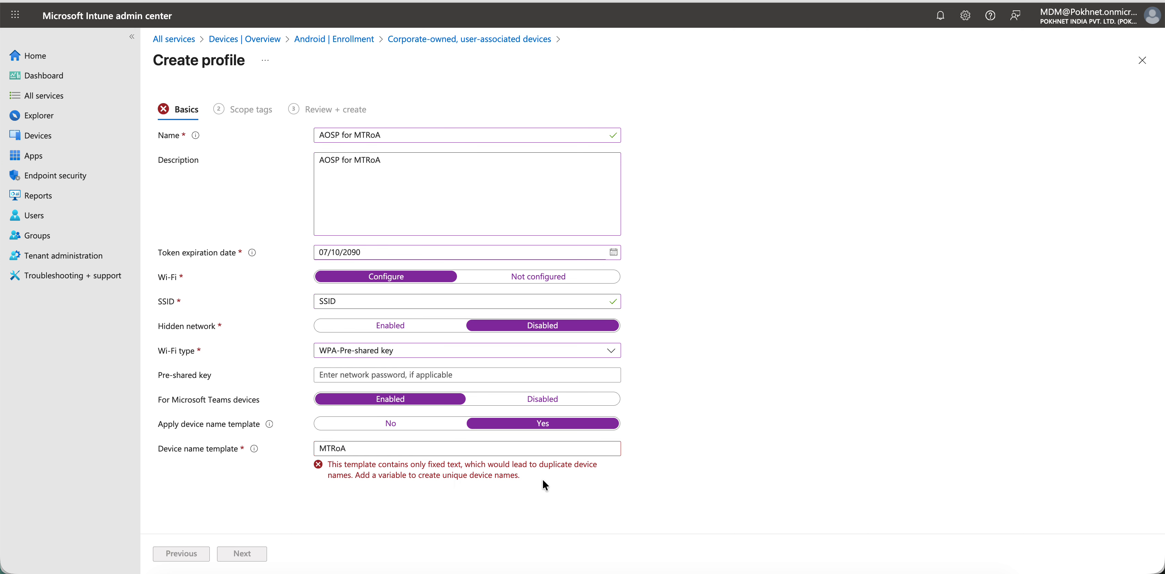
- Extend the device name template with a variable, making it "MTRoA_{{DeviceID}}"
left_click(346, 448)
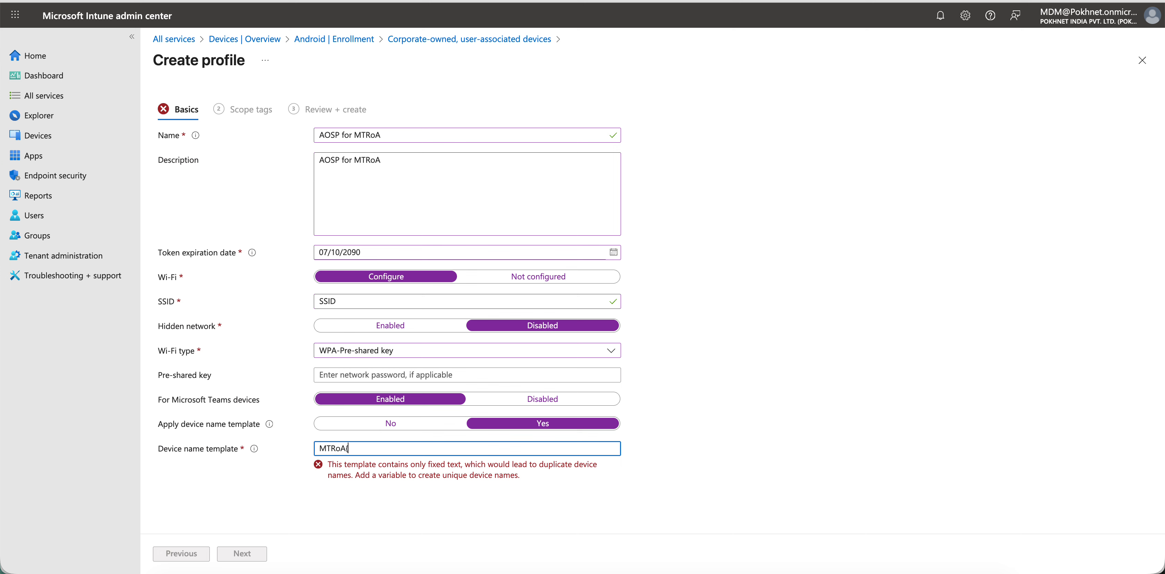
type("{{")
left_click(346, 448)
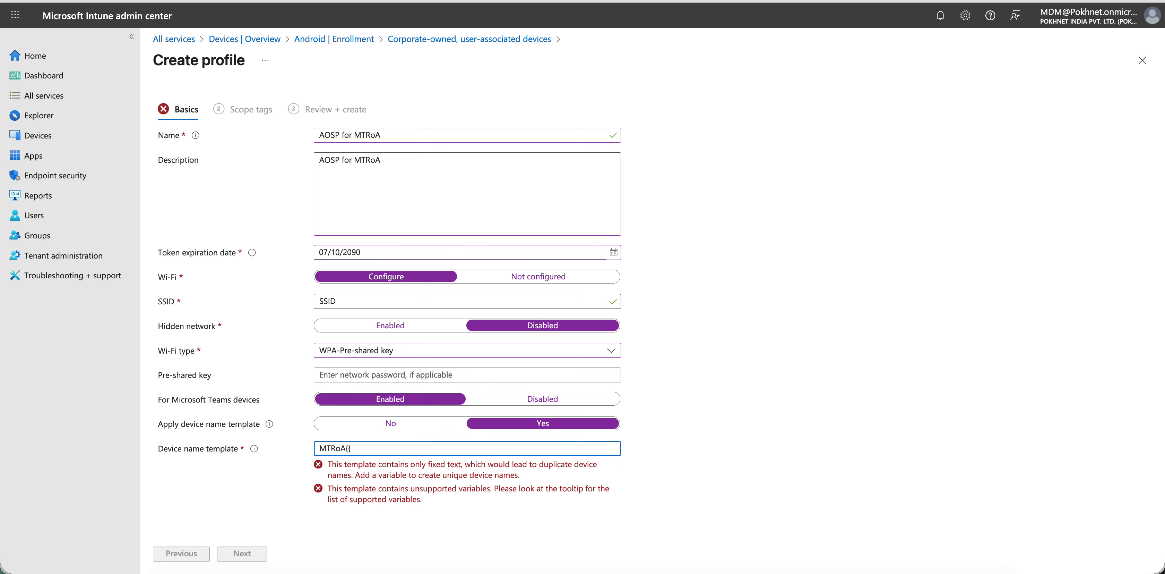
type("_{{DeviceID}}")
left_click(756, 433)
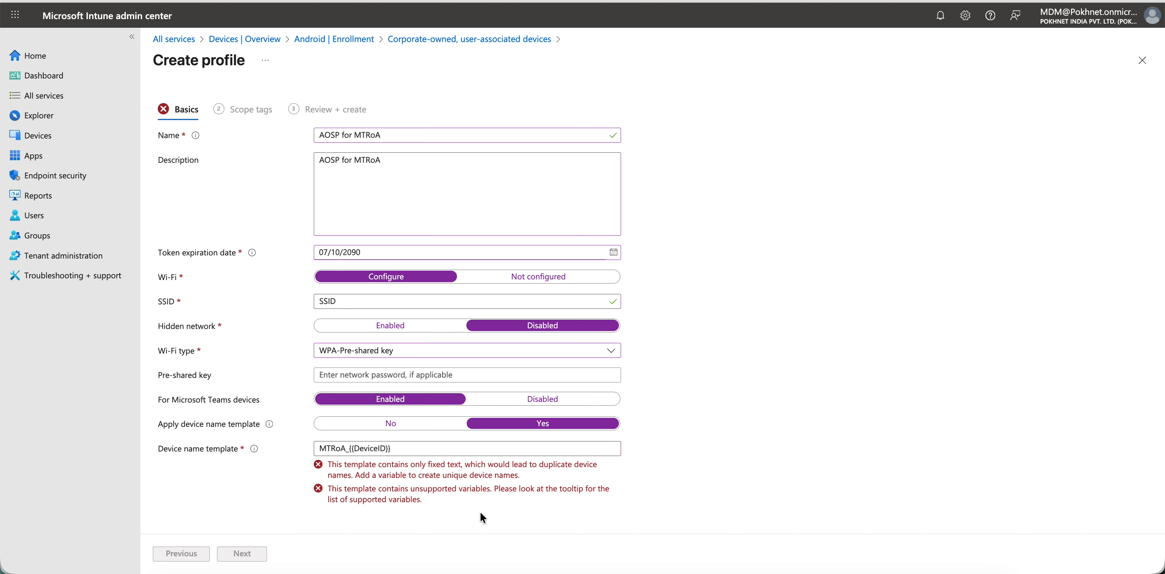
- Replace the device name template with "MTR_{{SERIAL}}", using a supported variable from the field's help text
mouse_move(256, 448)
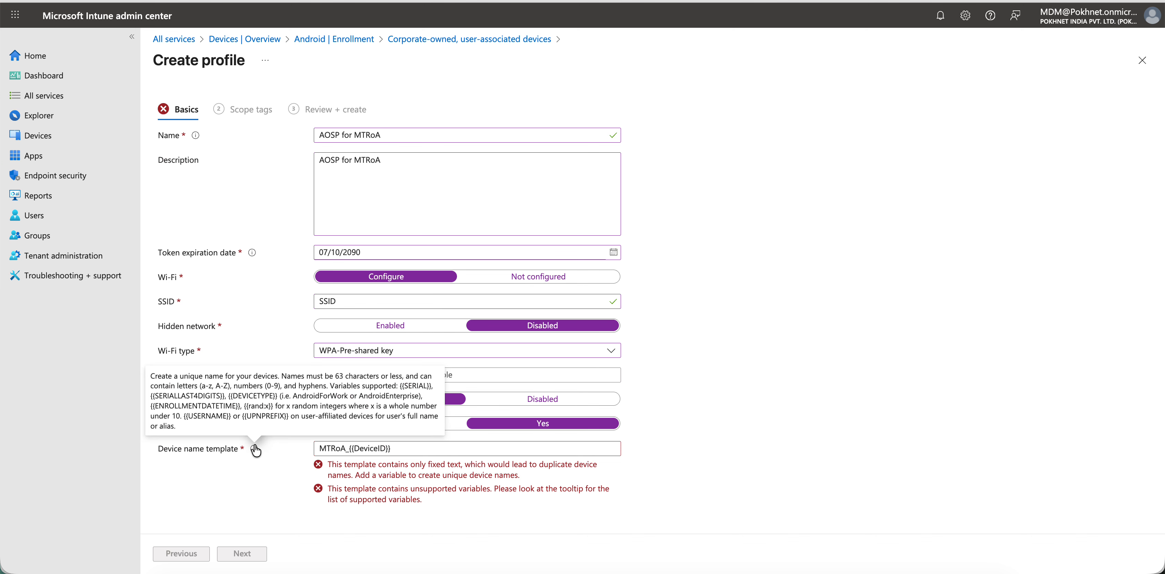
left_click_drag(279, 395, 152, 397)
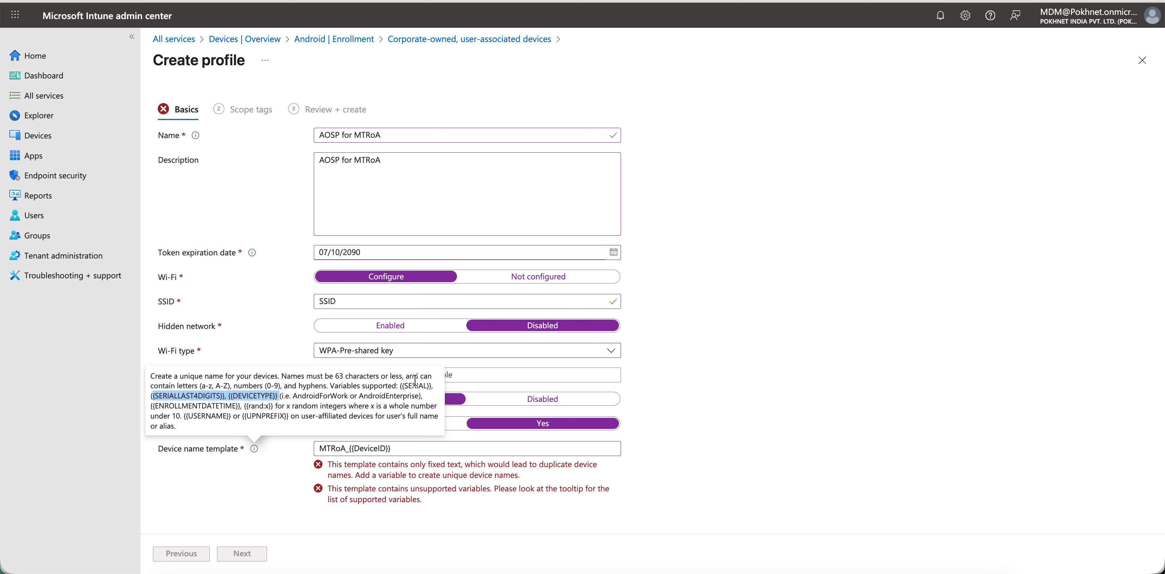
left_click(434, 385)
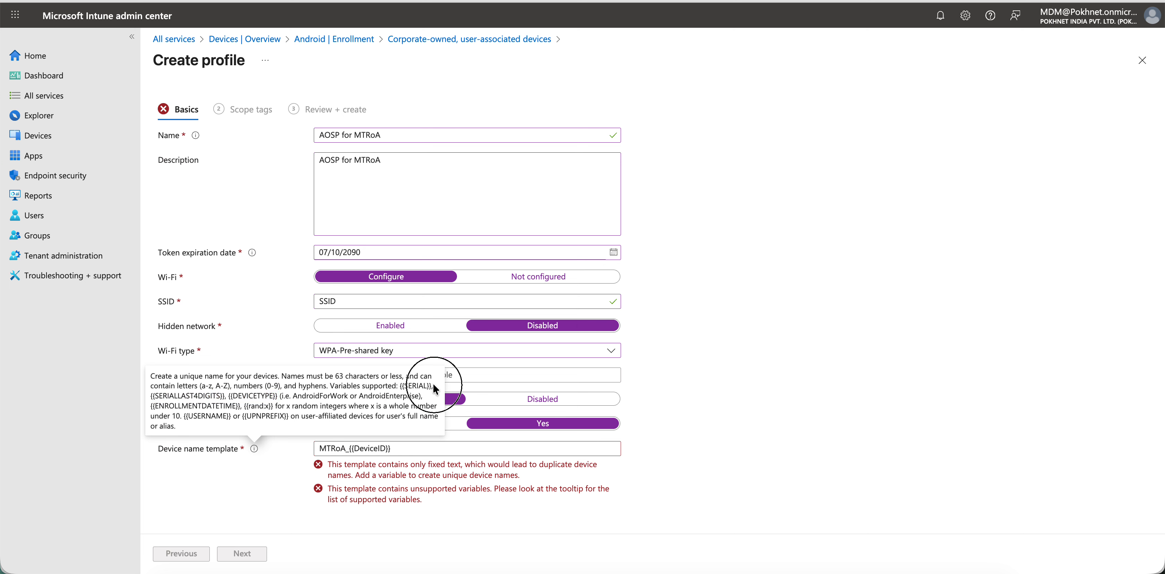
left_click(402, 386)
left_click_drag(400, 386, 436, 389)
key("super+c")
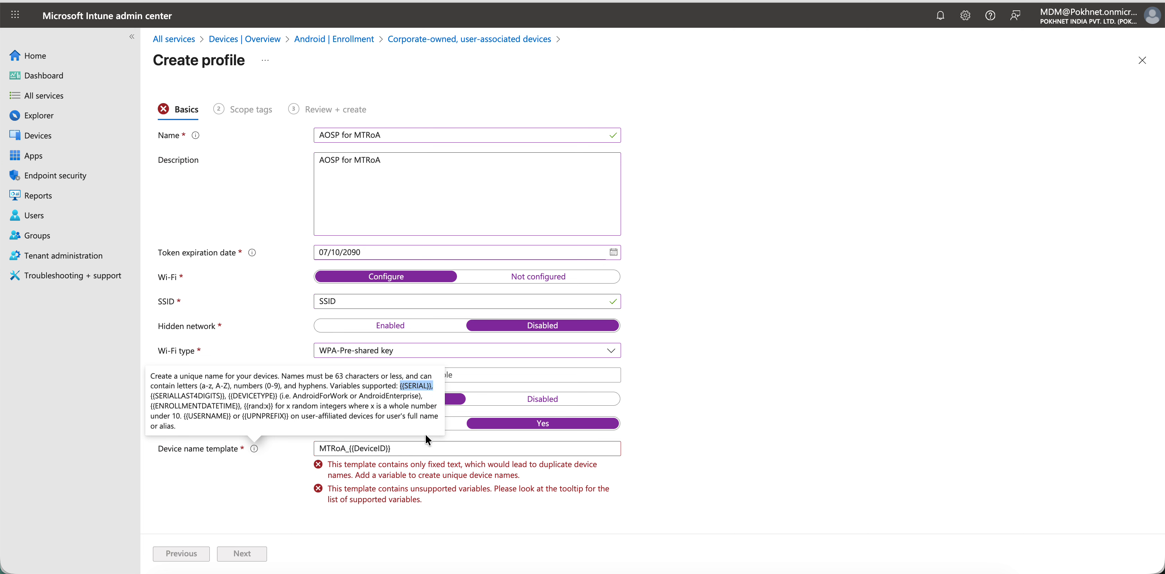
left_click_drag(407, 447, 336, 448)
key("BackSpace")
type("_")
key("super+v")
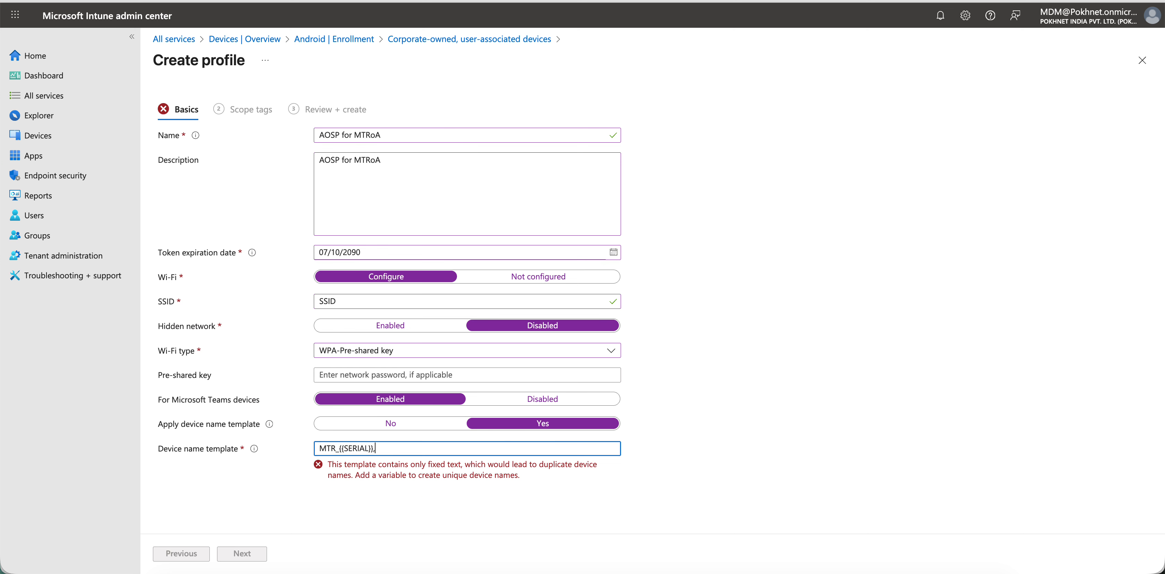
key("BackSpace")
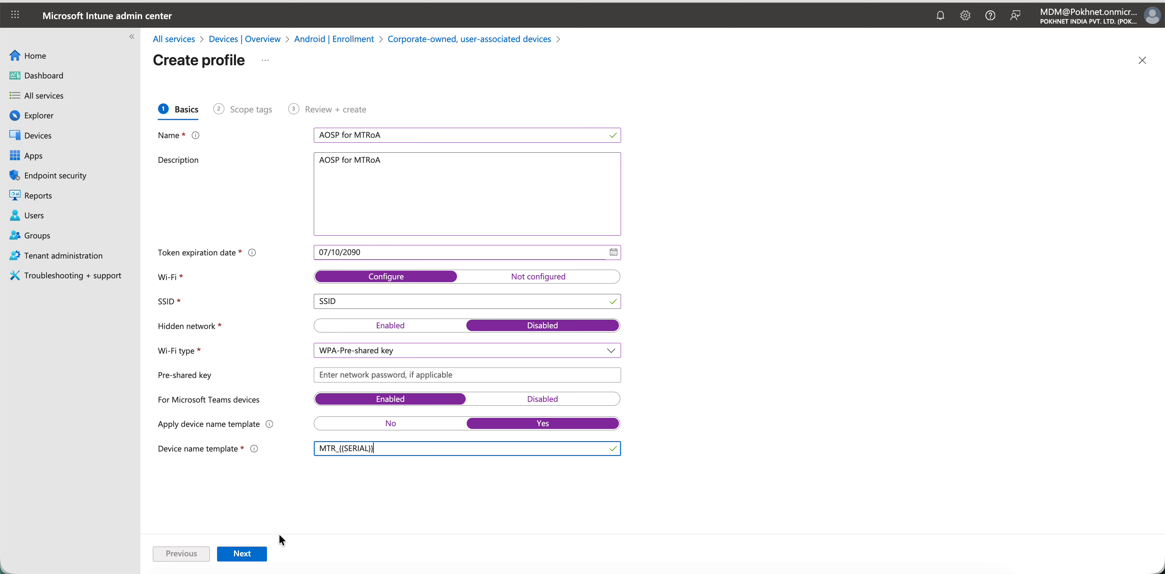
- Keep the Default scope tag, create the enrollment profile, and refresh the profile list
left_click(254, 547)
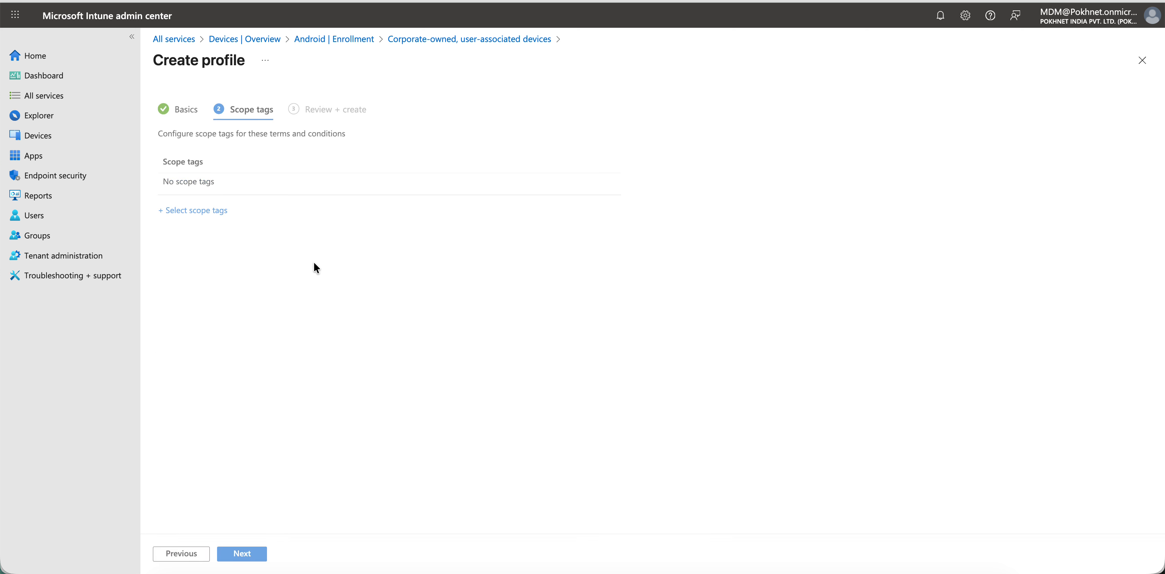
left_click(209, 209)
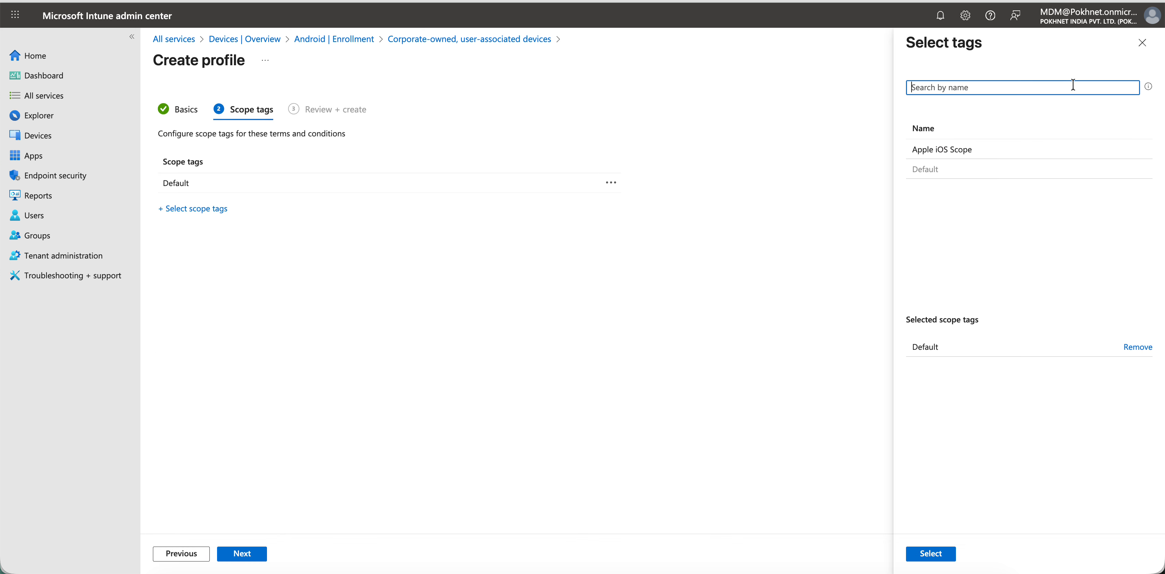
left_click(1142, 43)
left_click(246, 554)
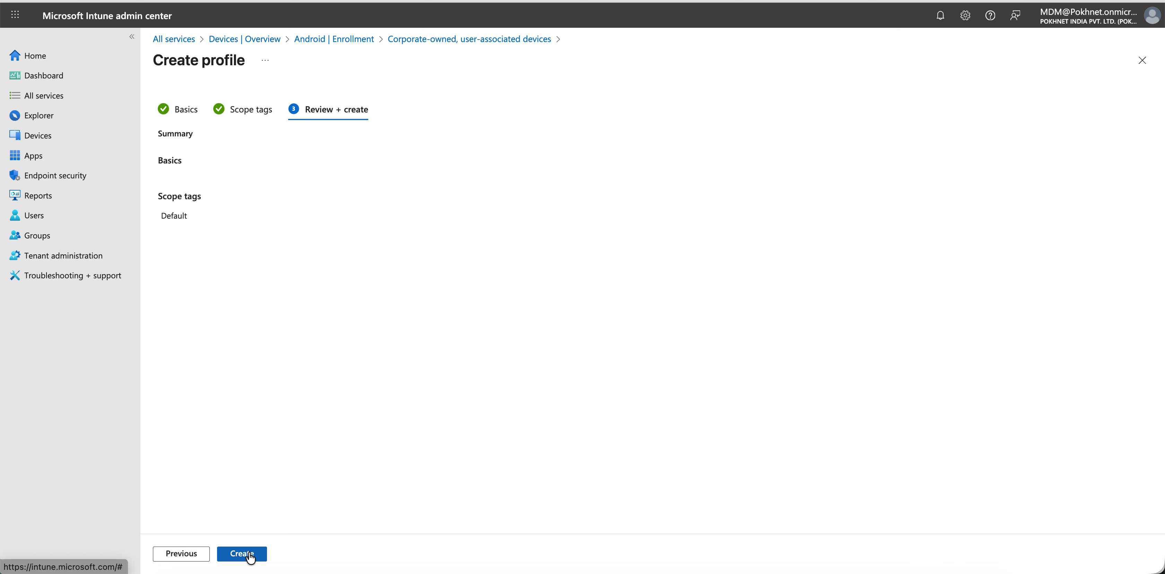
left_click(250, 554)
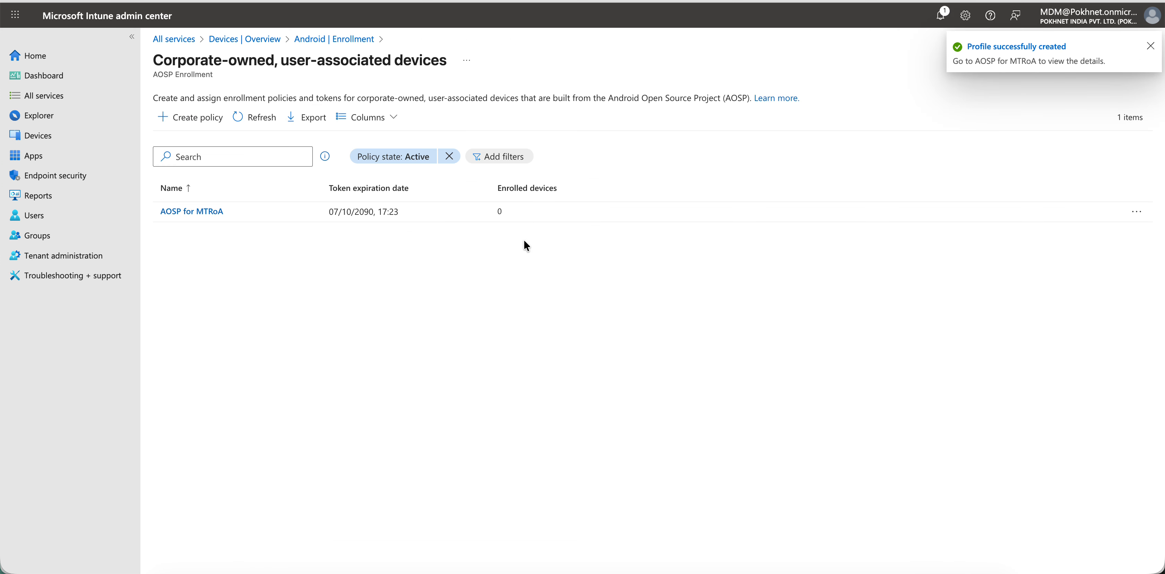
left_click(266, 119)
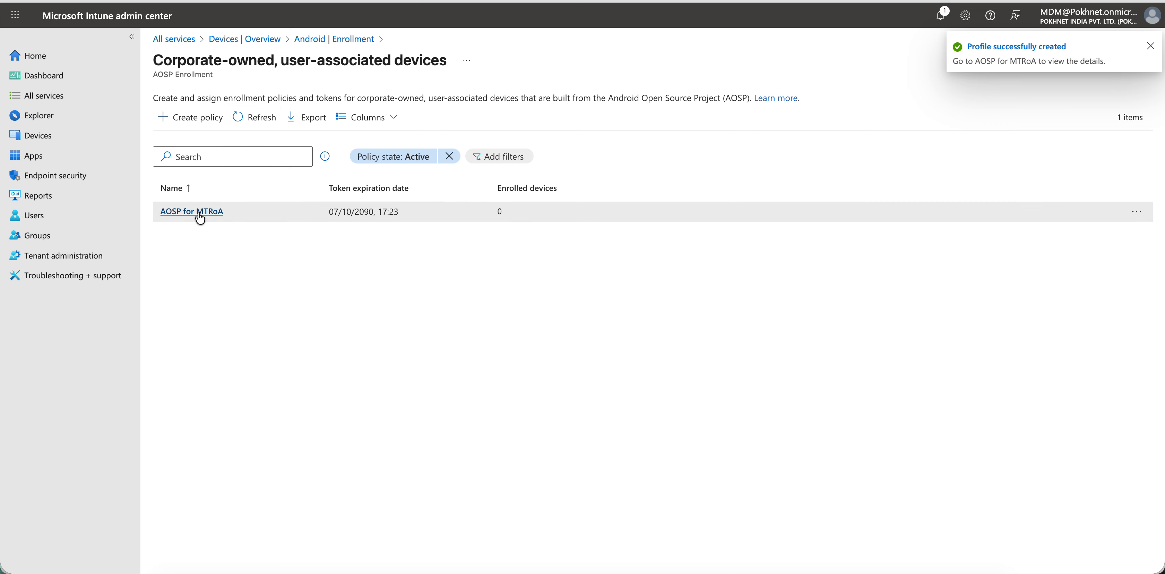
- Open the AOSP for MTRoA profile and read the overview notice about sharing the token or QR code
left_click(199, 211)
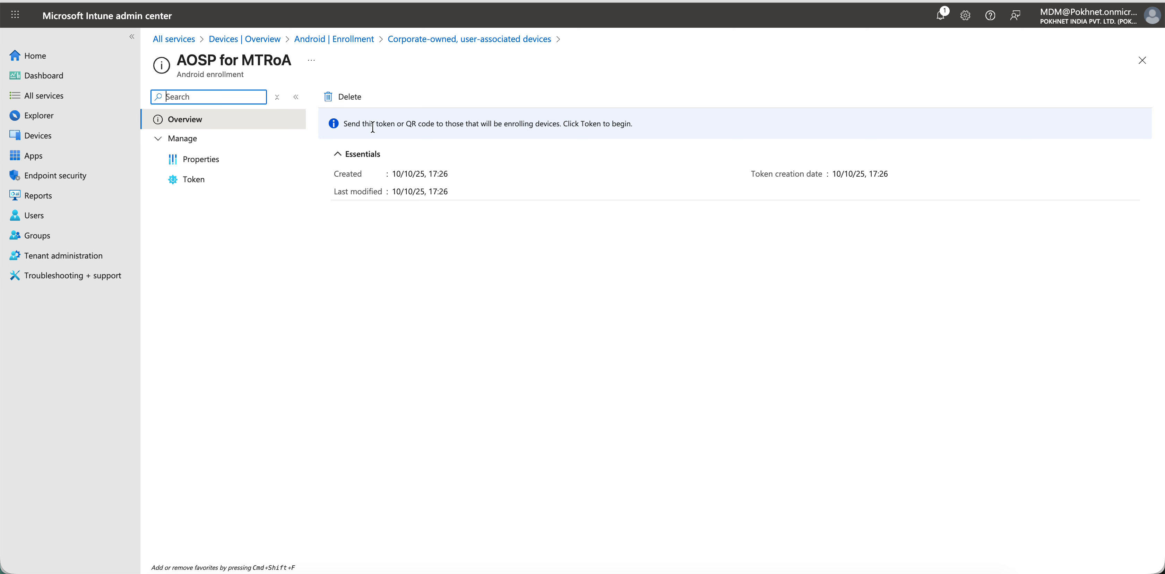
left_click_drag(379, 125, 520, 131)
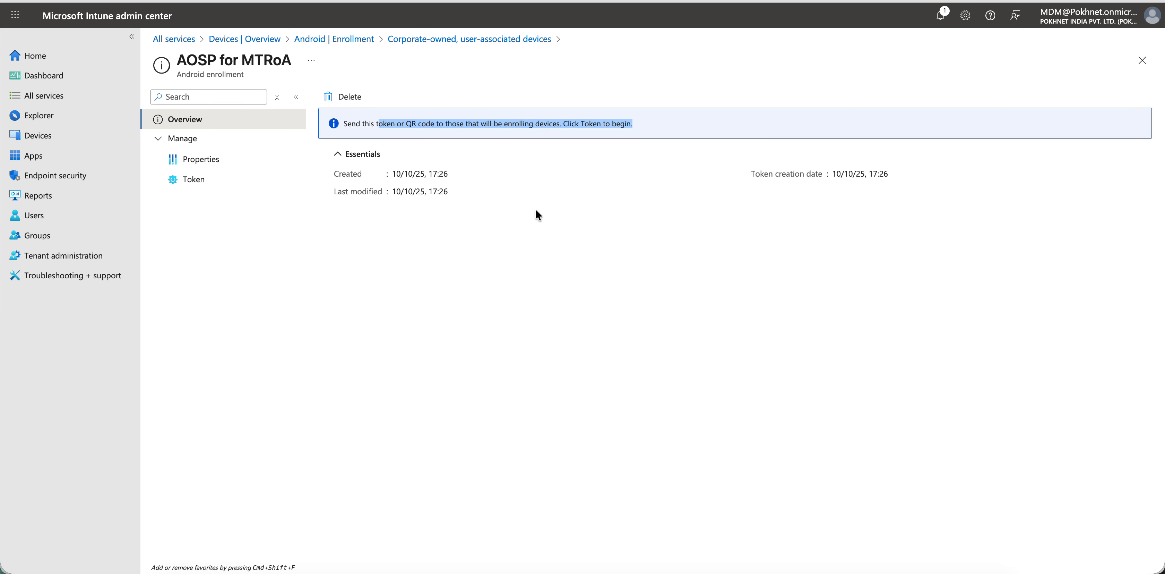
key("super+equal")
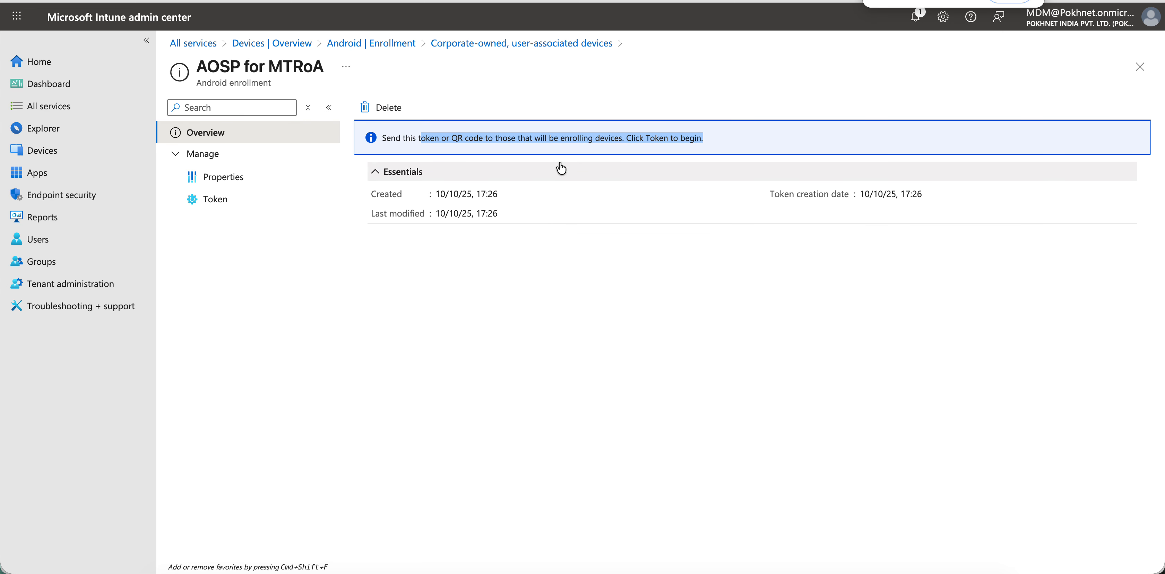
left_click(590, 257)
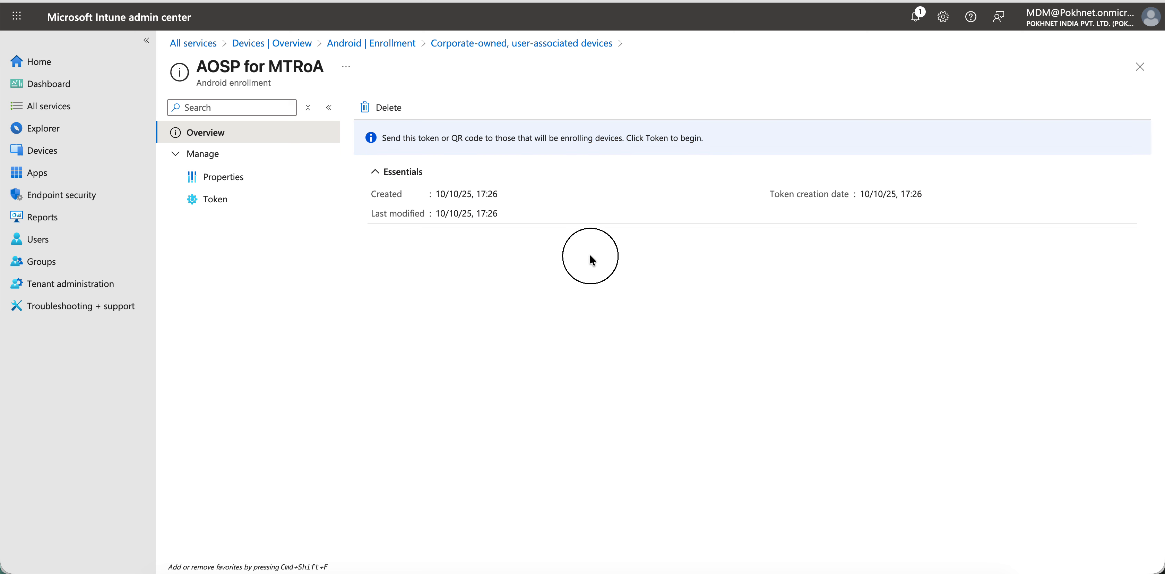
- Review the AOSP for MTRoA profile's properties, including token expiration, Wi-Fi and device name template
left_click(281, 176)
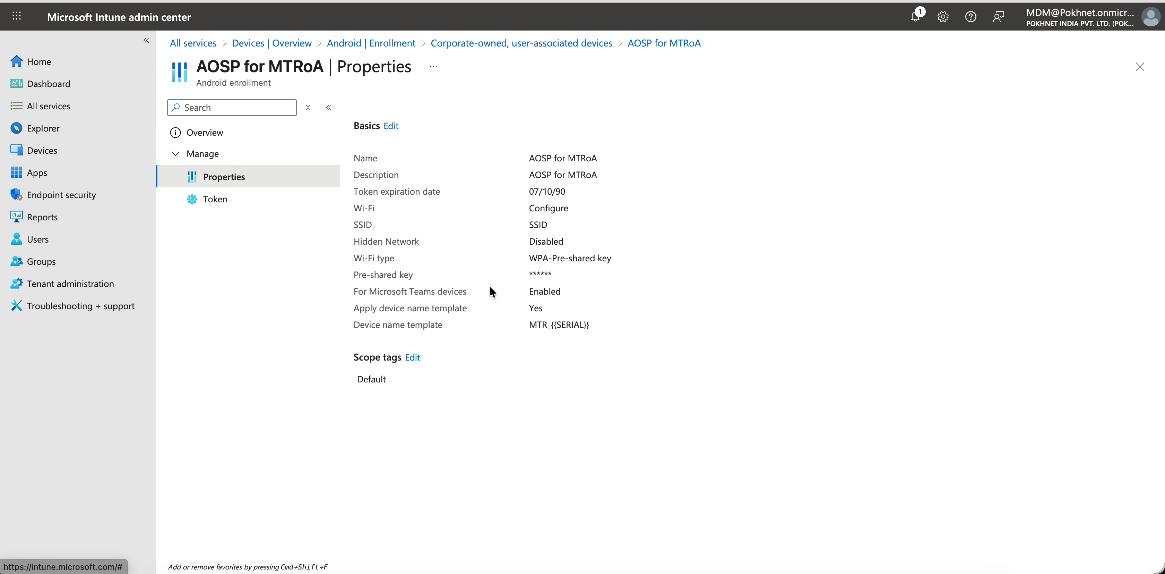
left_click_drag(579, 192, 523, 208)
left_click(468, 193)
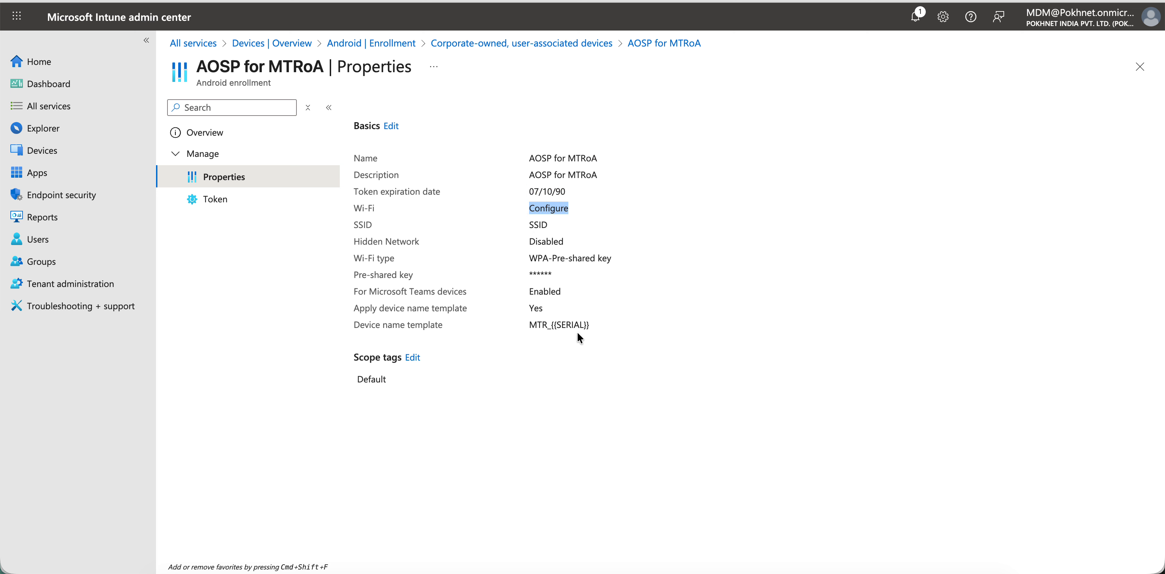
left_click_drag(602, 324, 518, 323)
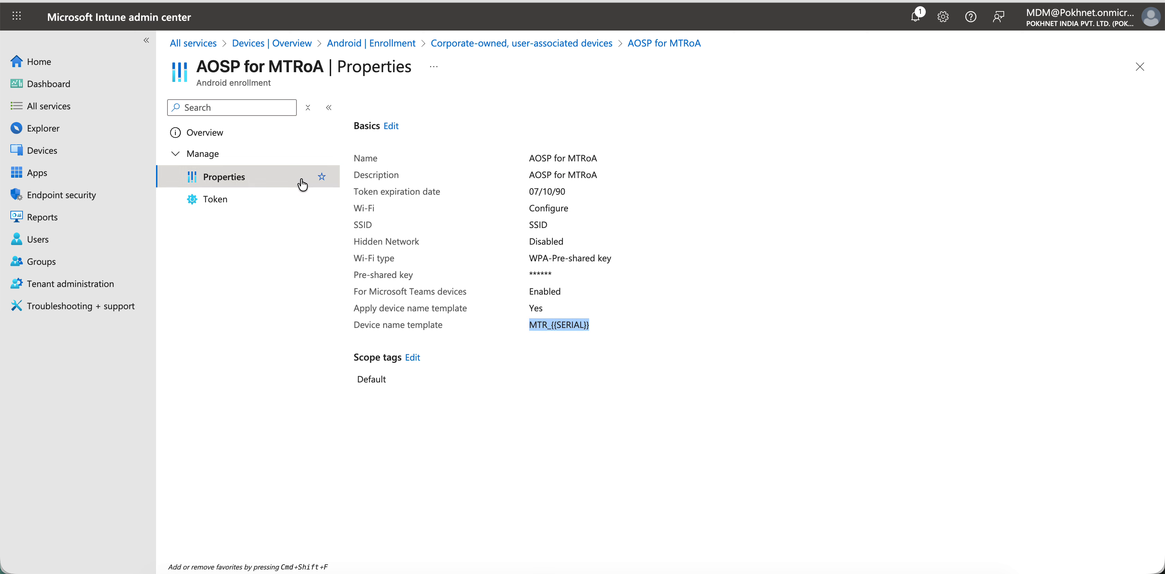
- View the profile's enrollment token QR code and return to the corporate-owned, user-associated devices list
left_click(254, 198)
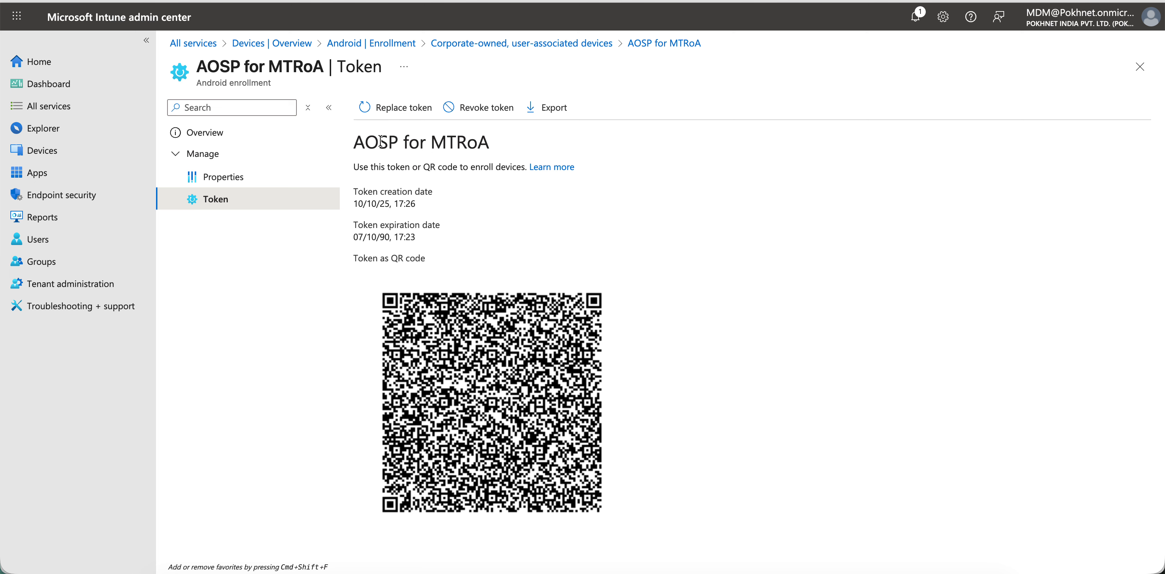
left_click(242, 131)
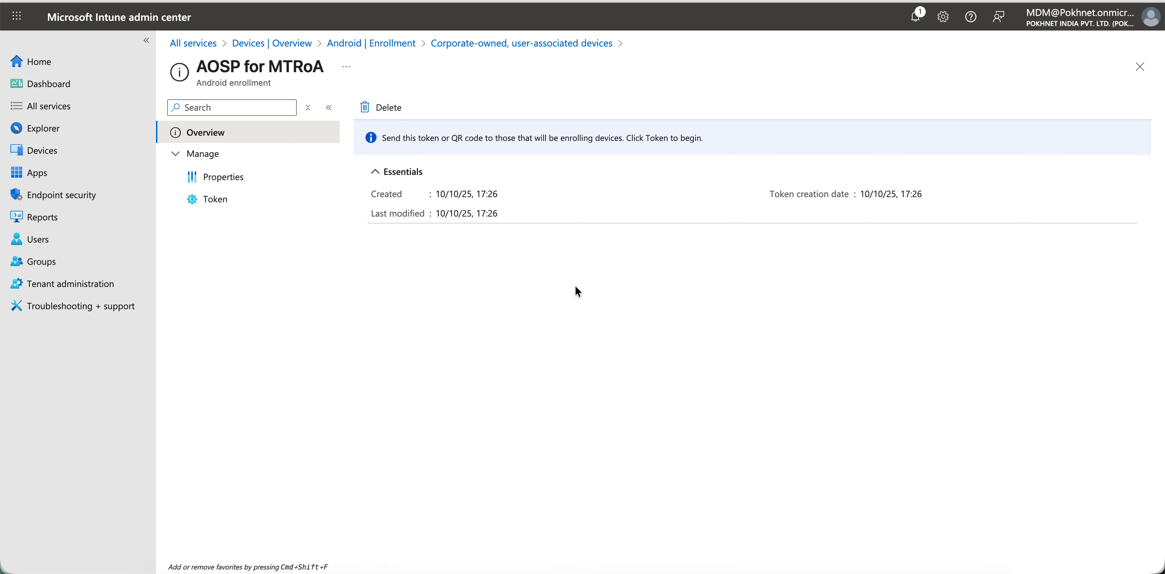
left_click(535, 44)
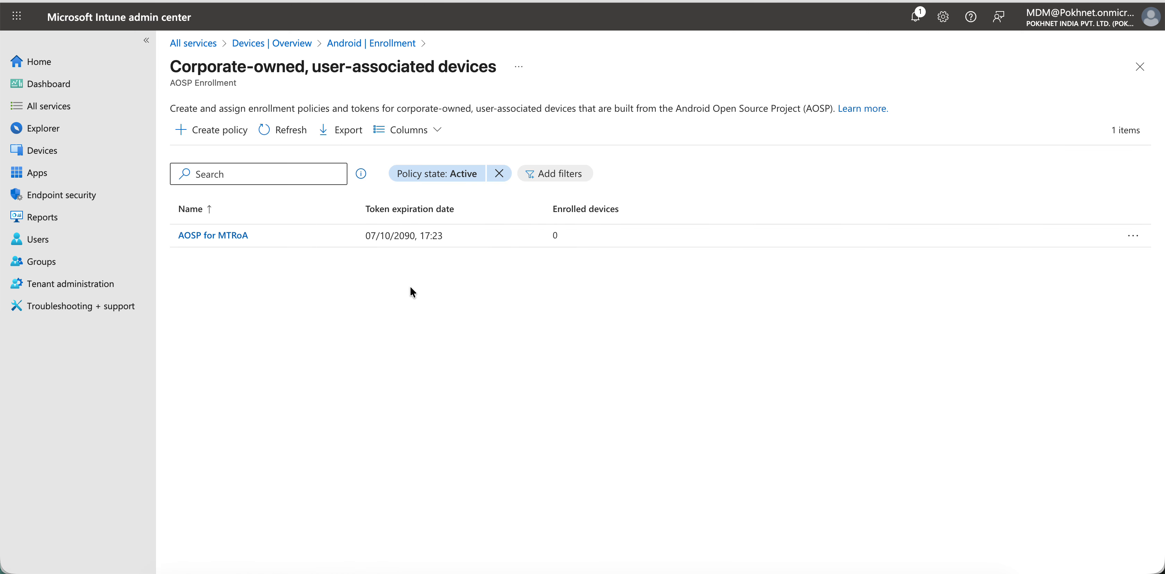
- Open AOSP Config Policy from the Android configuration policies and review its assignments, device password and general settings
left_click(384, 43)
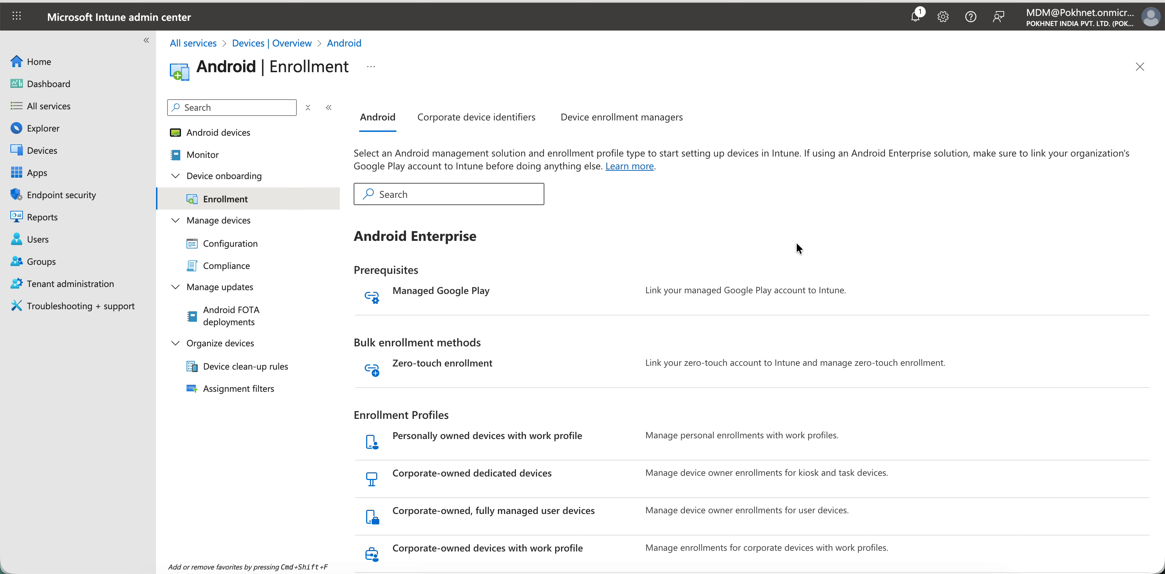
left_click(281, 250)
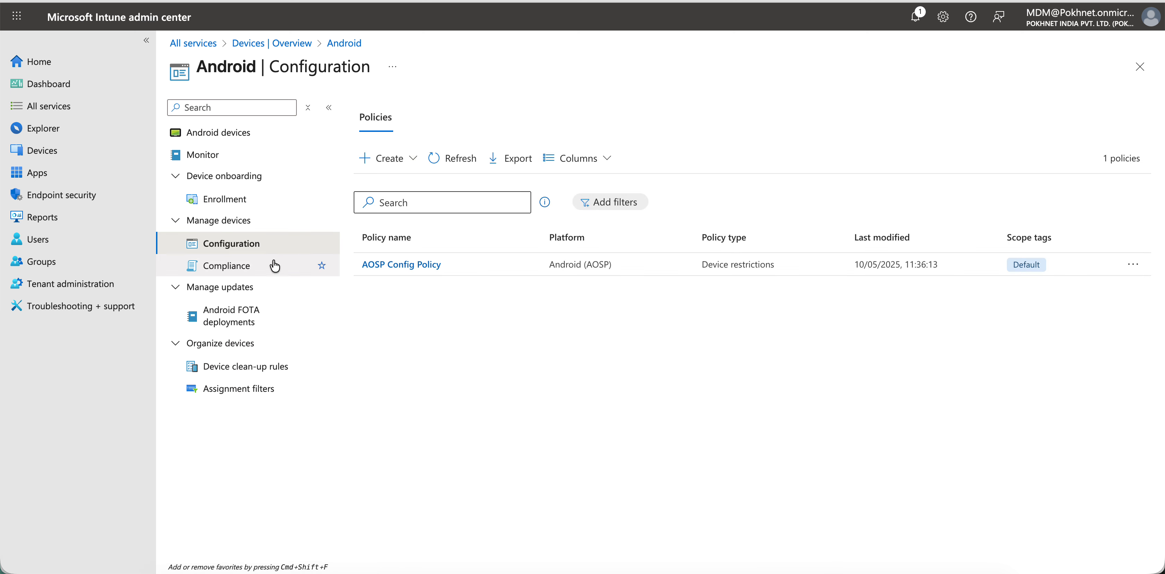
left_click(425, 266)
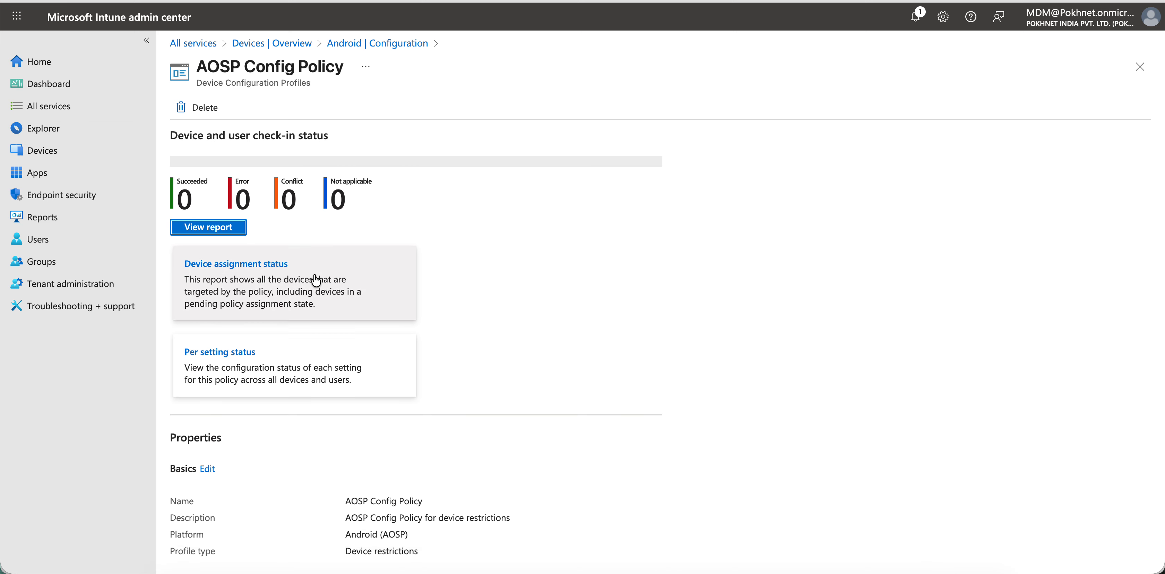
scroll(292, 373, "down", 8)
left_click(251, 528)
scroll(511, 369, "down", 3)
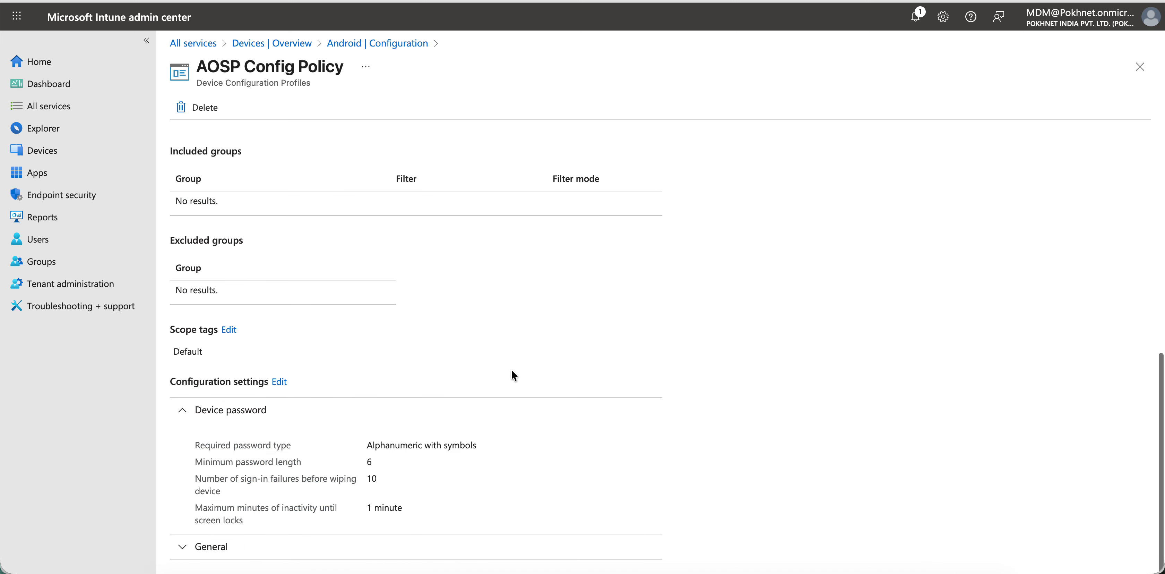
left_click(302, 546)
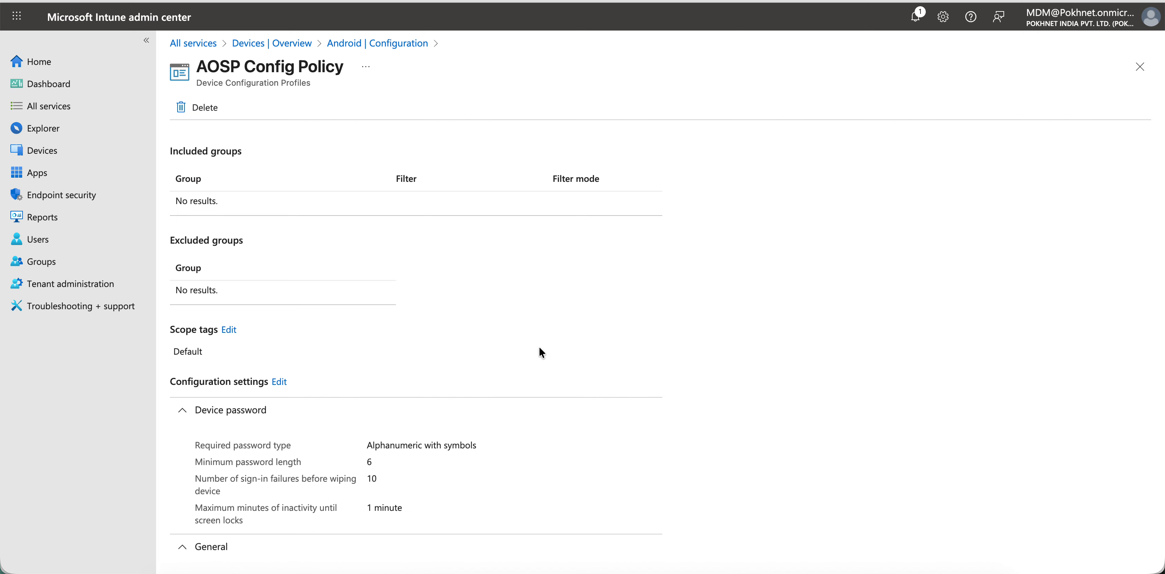
scroll(539, 348, "down", 3)
scroll(538, 352, "up", 15)
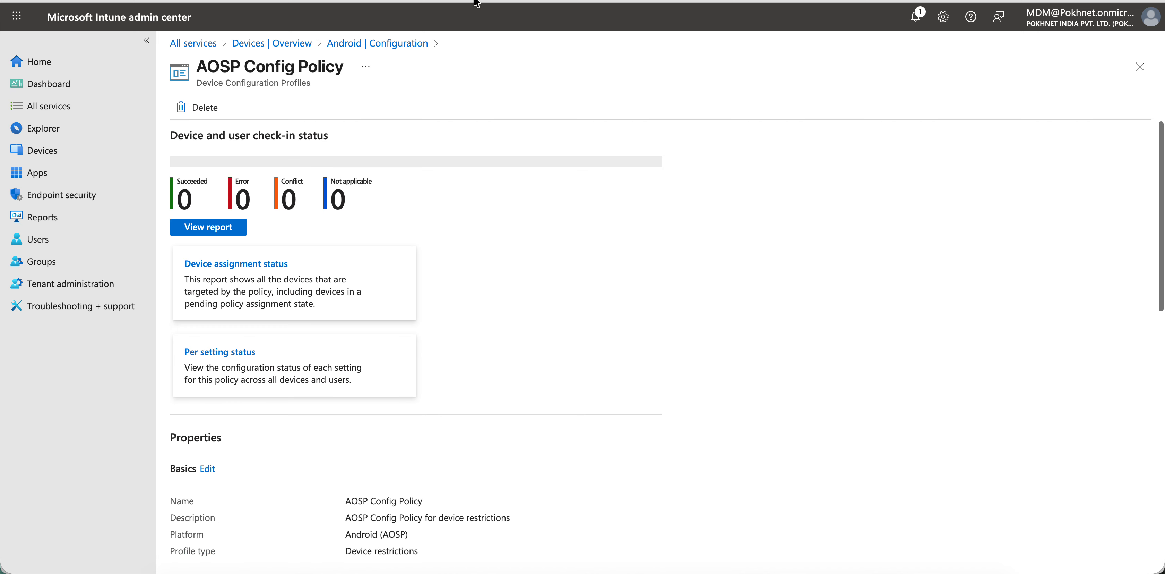
- Open the properties of AOSP Compliance Policy from the Android compliance policies
left_click(309, 48)
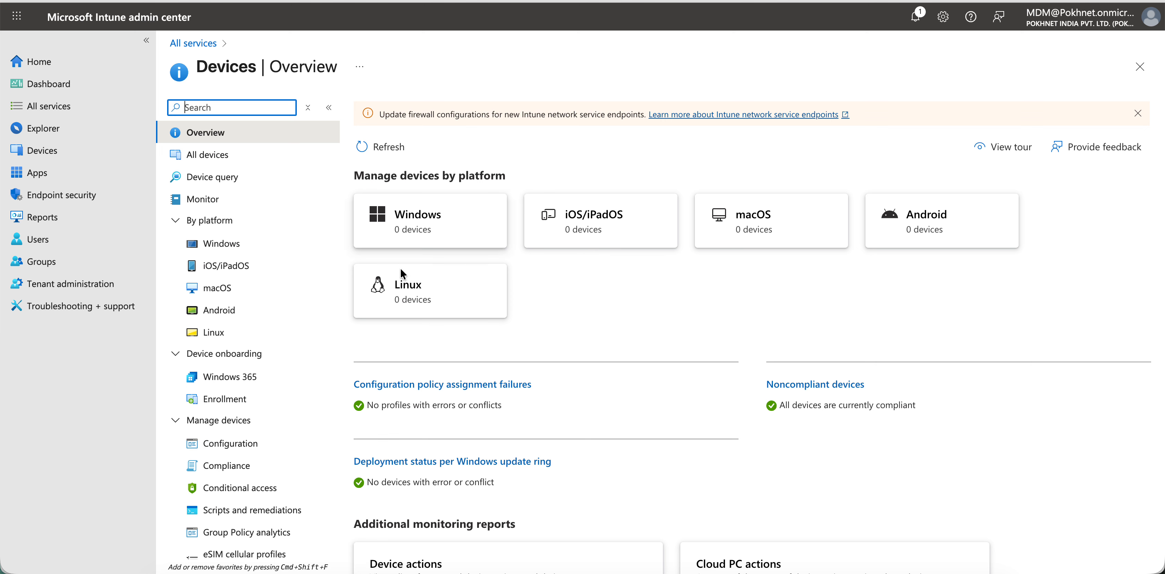
left_click(874, 231)
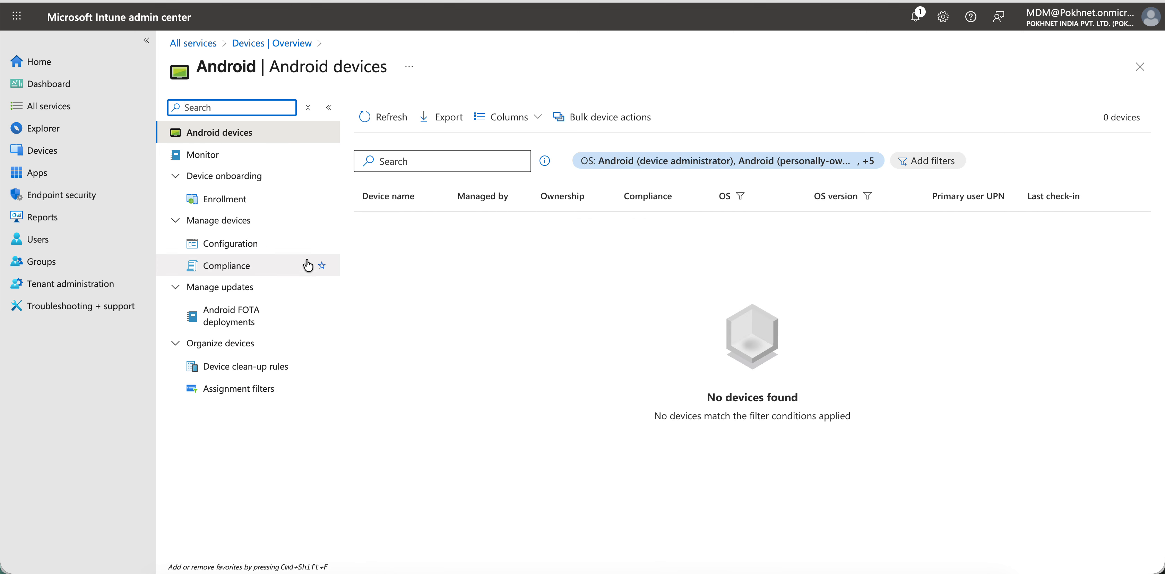
left_click(282, 269)
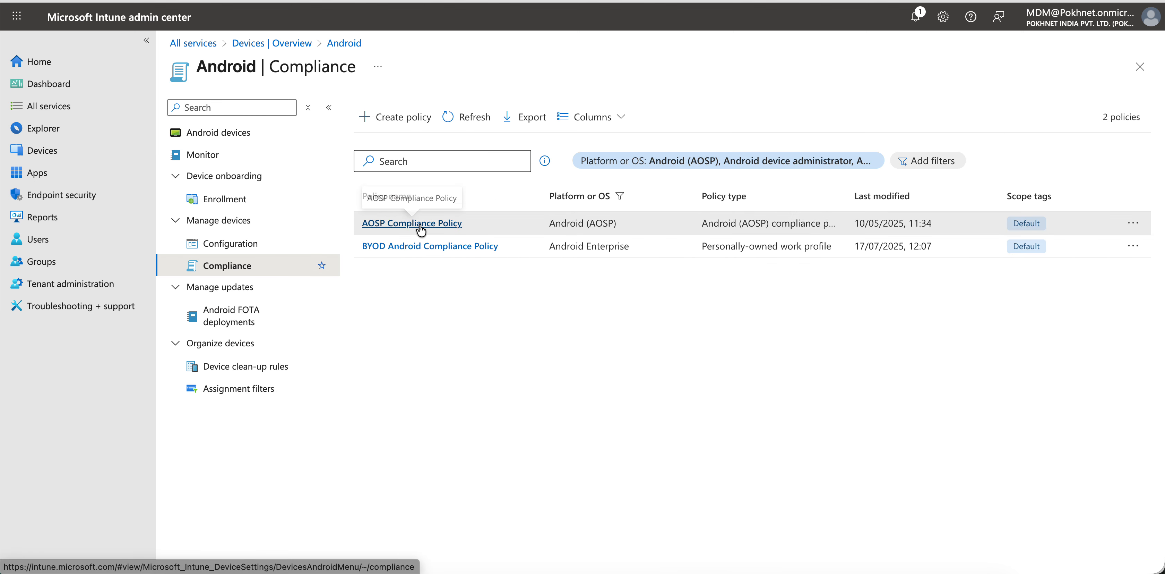
left_click(419, 226)
left_click(267, 147)
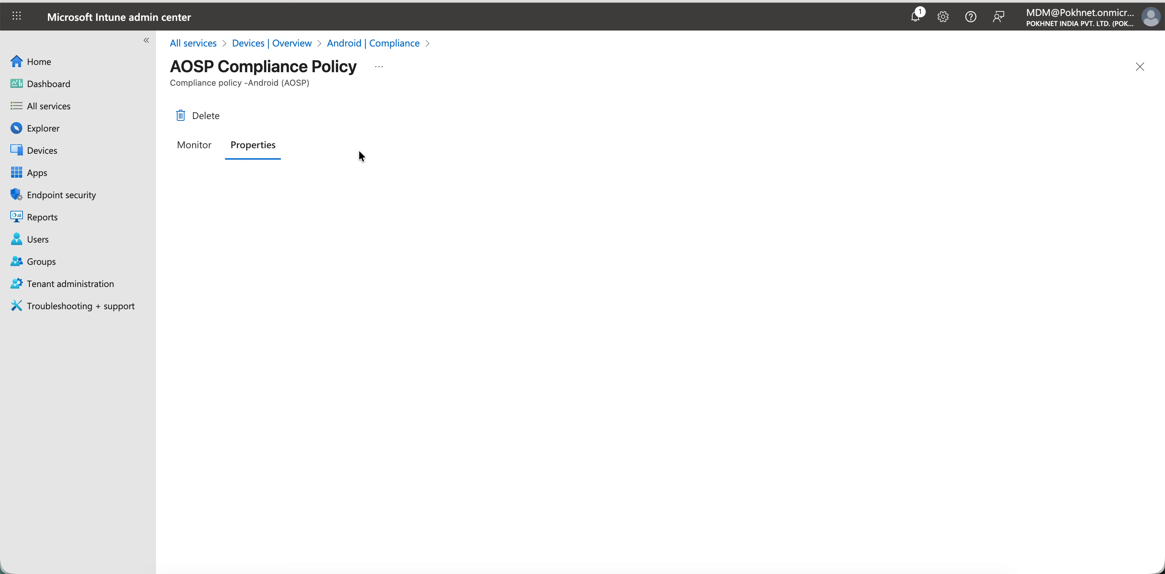
- Examine the AOSP Compliance Policy's platform, compliance settings and noncompliance actions, and return to the Android compliance list
left_click_drag(420, 215, 390, 241)
left_click(587, 227)
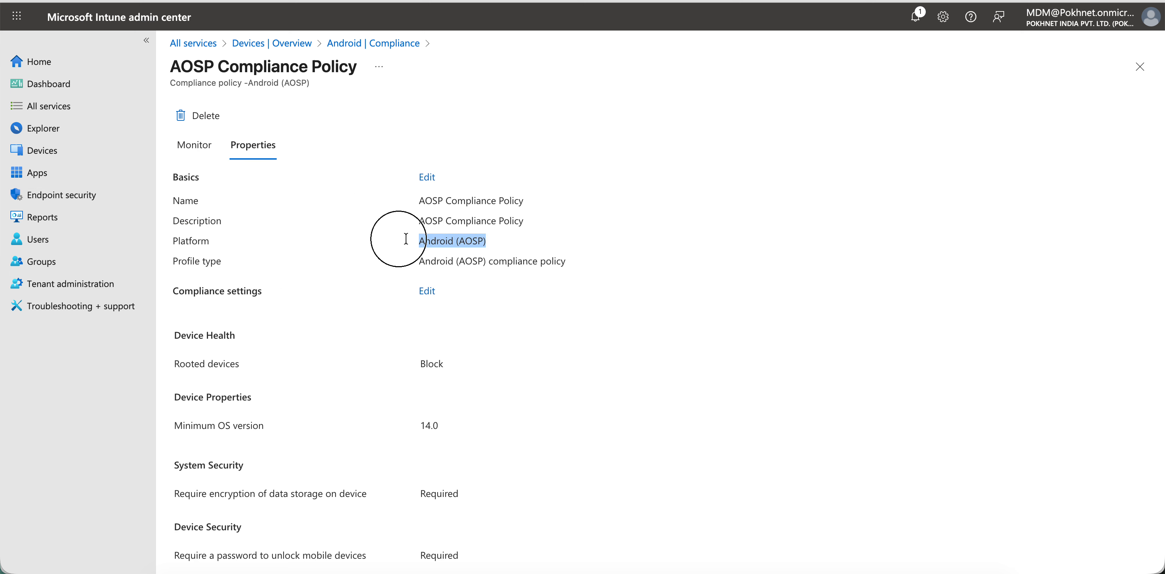
scroll(589, 290, "down", 9)
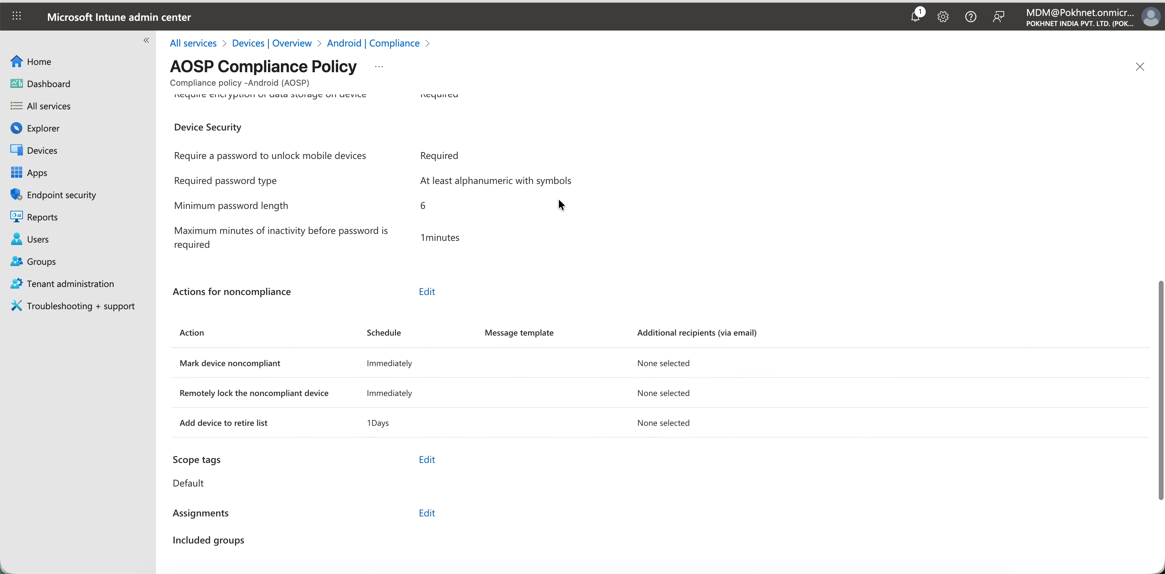
scroll(561, 199, "down", 3)
scroll(560, 199, "up", 12)
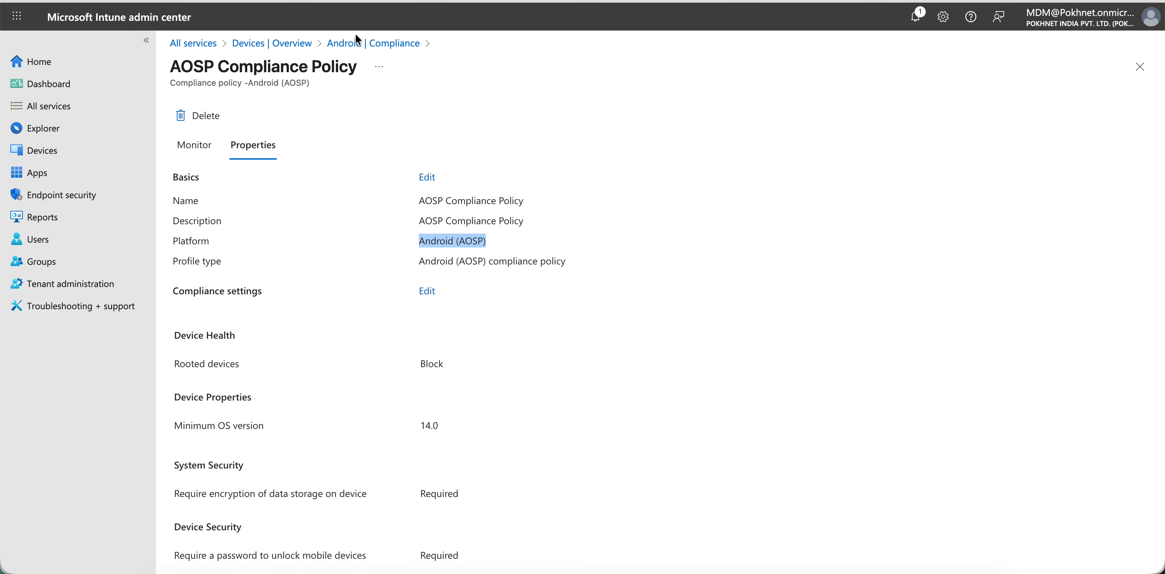
left_click(393, 44)
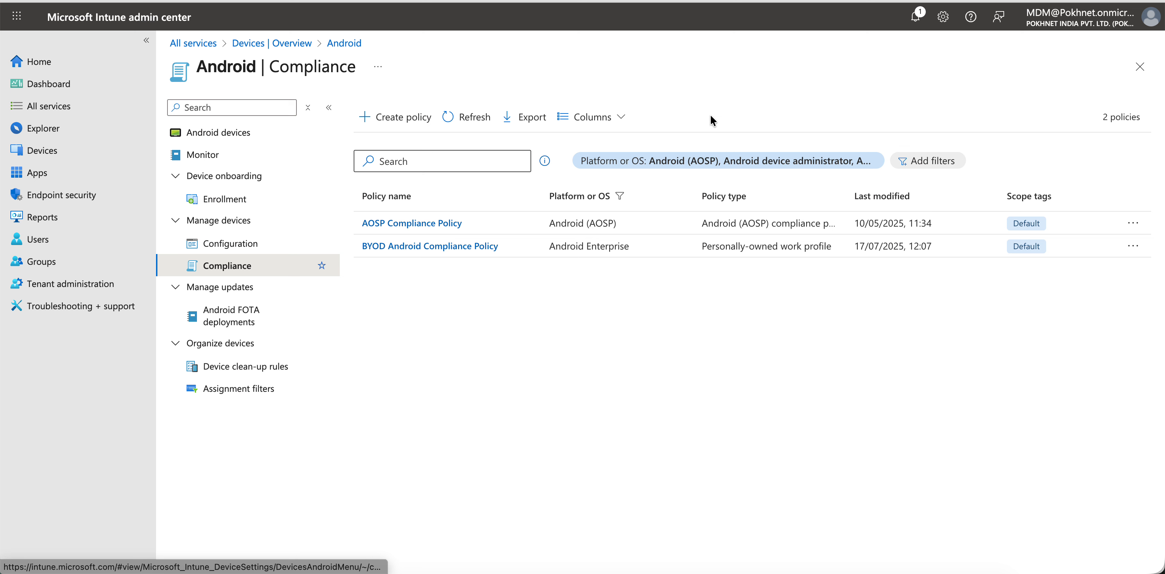